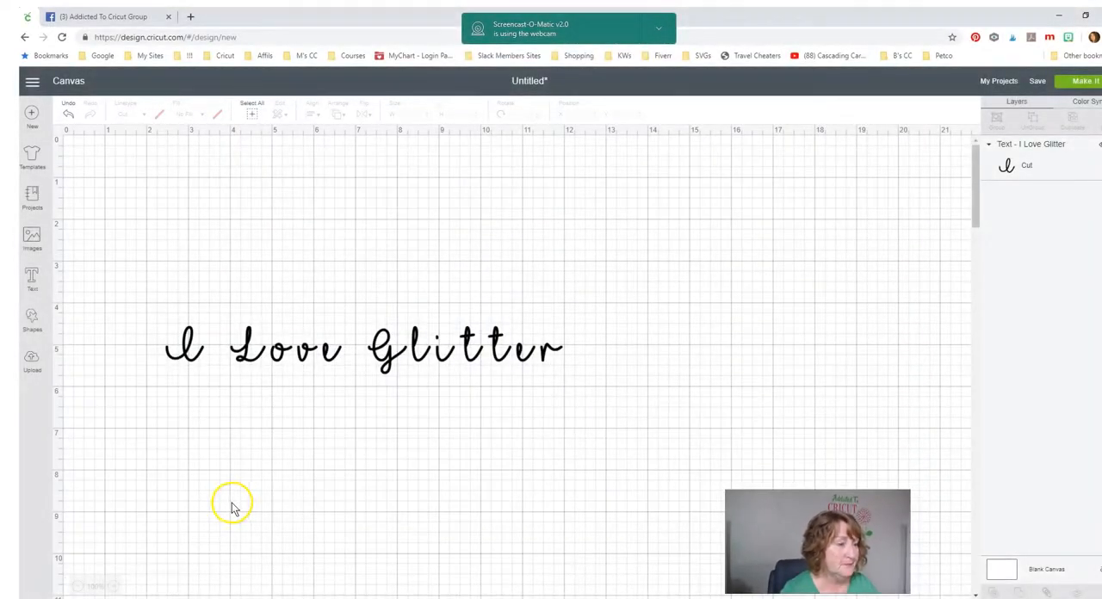
# - Switch to the Character Map UWP app and move its window aside on the desktop
pyautogui.click(256, 359)
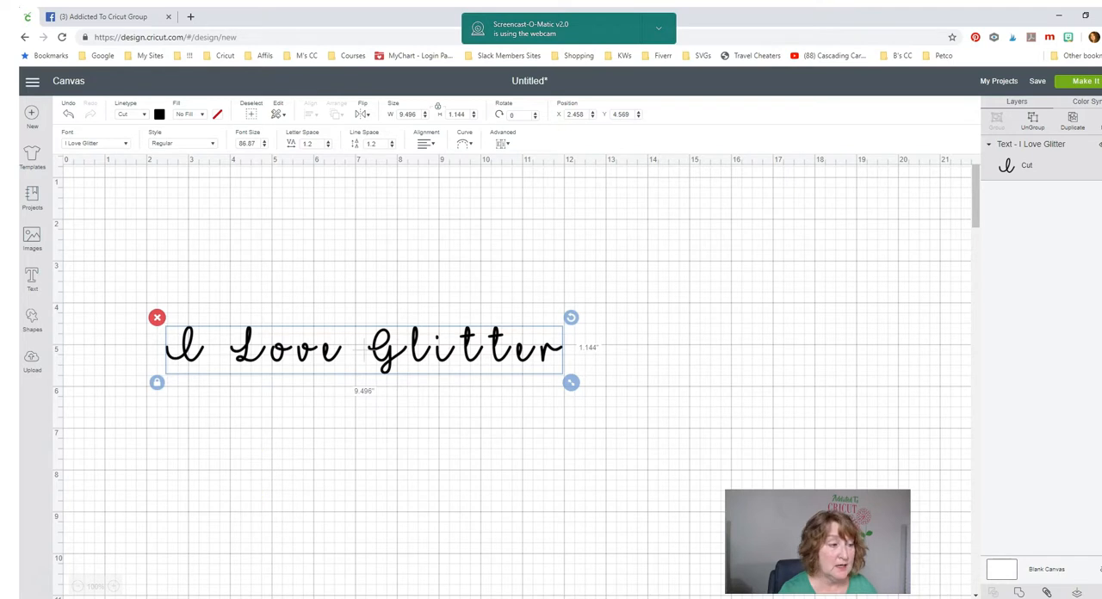
pyautogui.press('super+s')
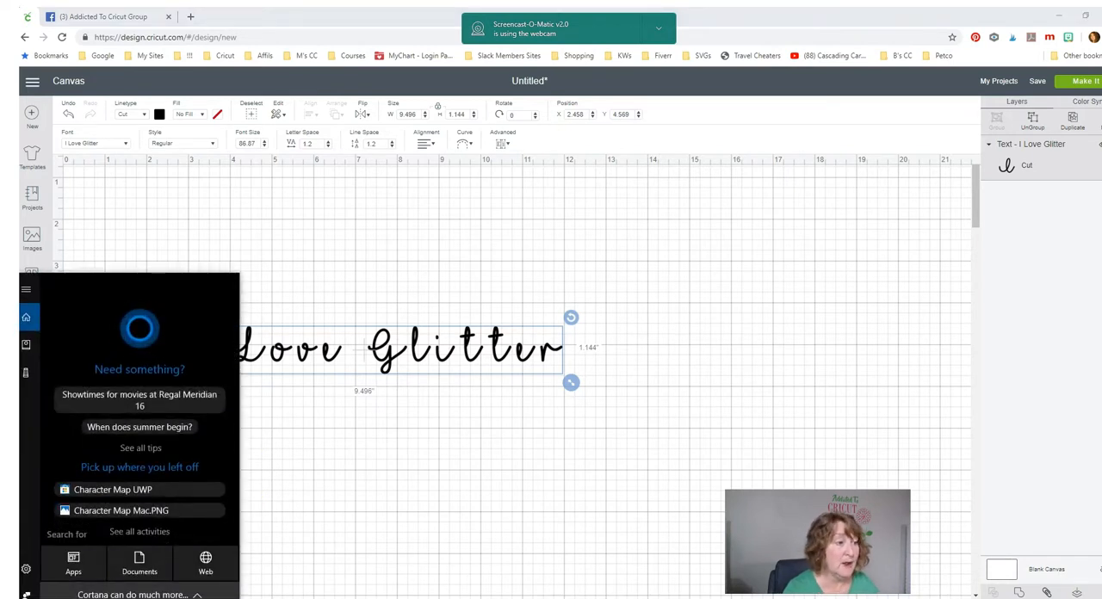
pyautogui.click(113, 498)
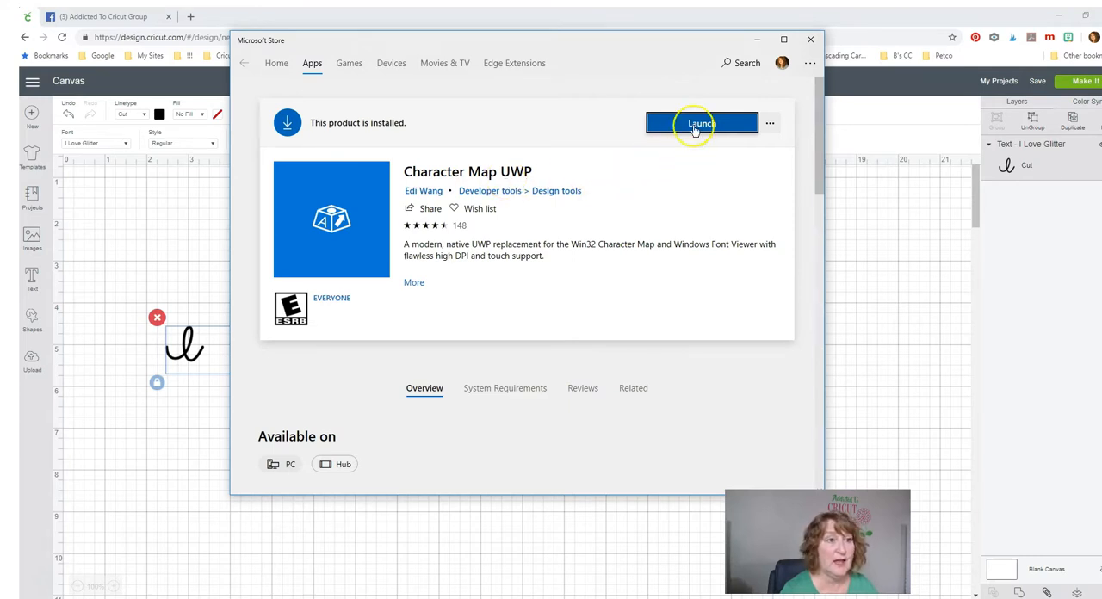
pyautogui.moveTo(552, 42); pyautogui.dragTo(1101, 138)
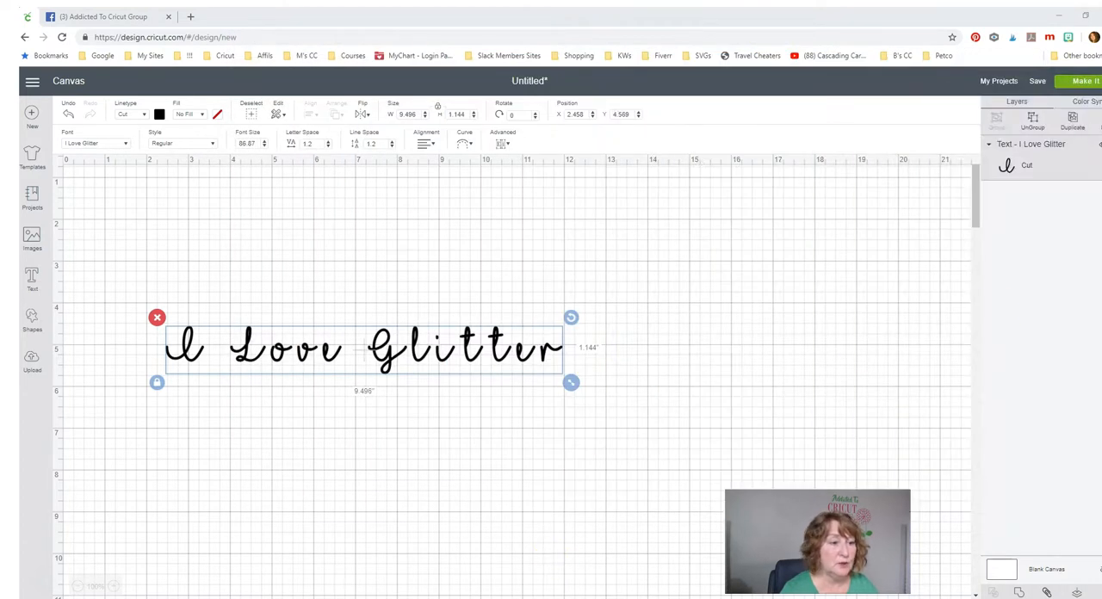
pyautogui.hotkey('alt', 'Tab')
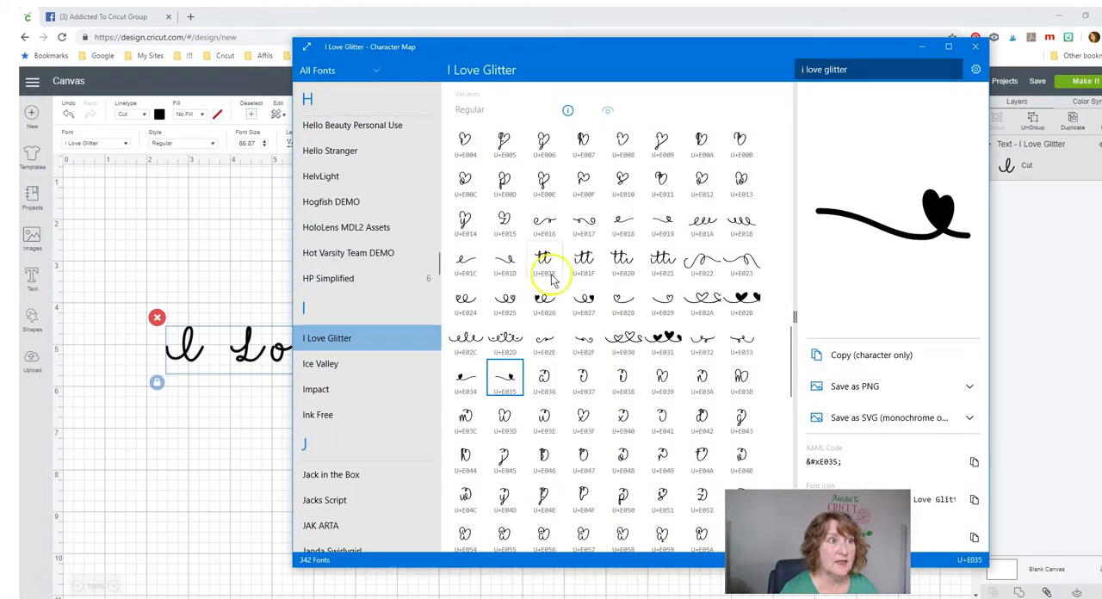
pyautogui.moveTo(617, 56); pyautogui.dragTo(365, 36)
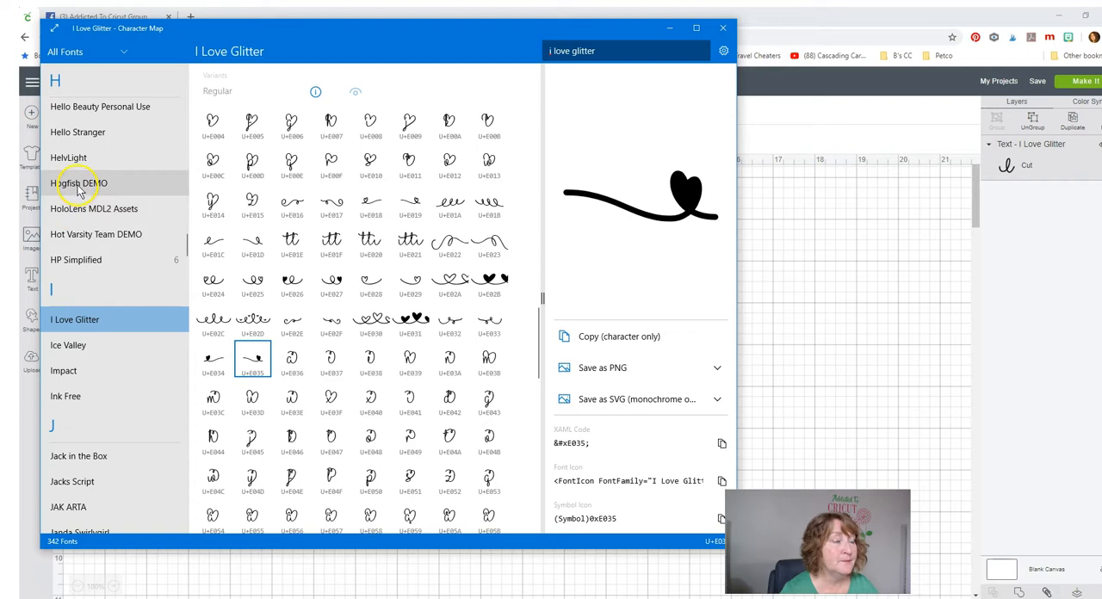
# - Examine the characters available in the Hello Stranger font
pyautogui.click(76, 137)
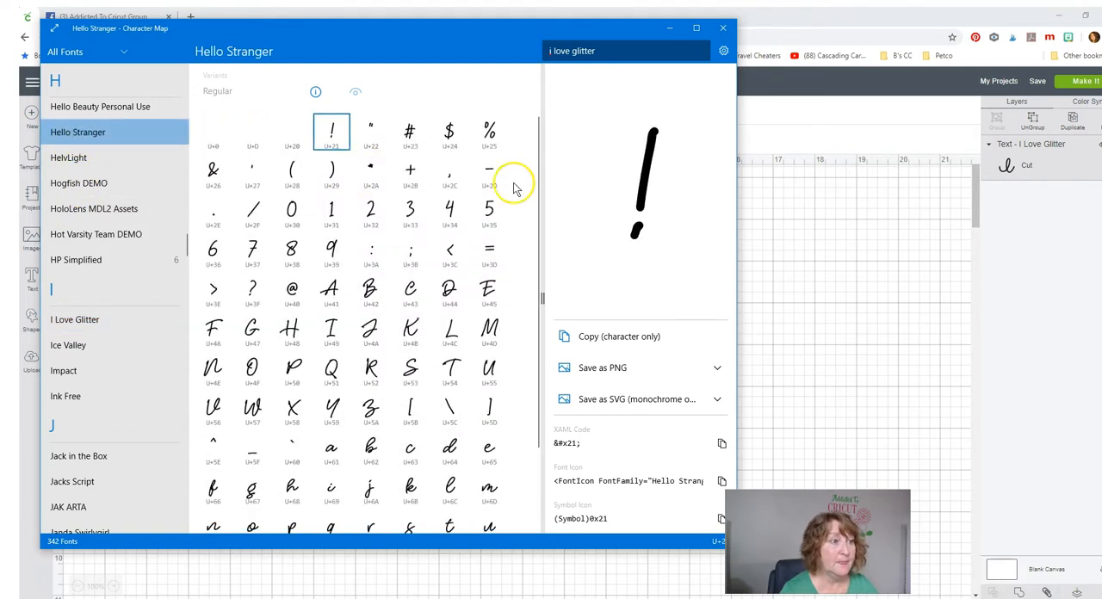
pyautogui.scroll(-2, 513, 291)
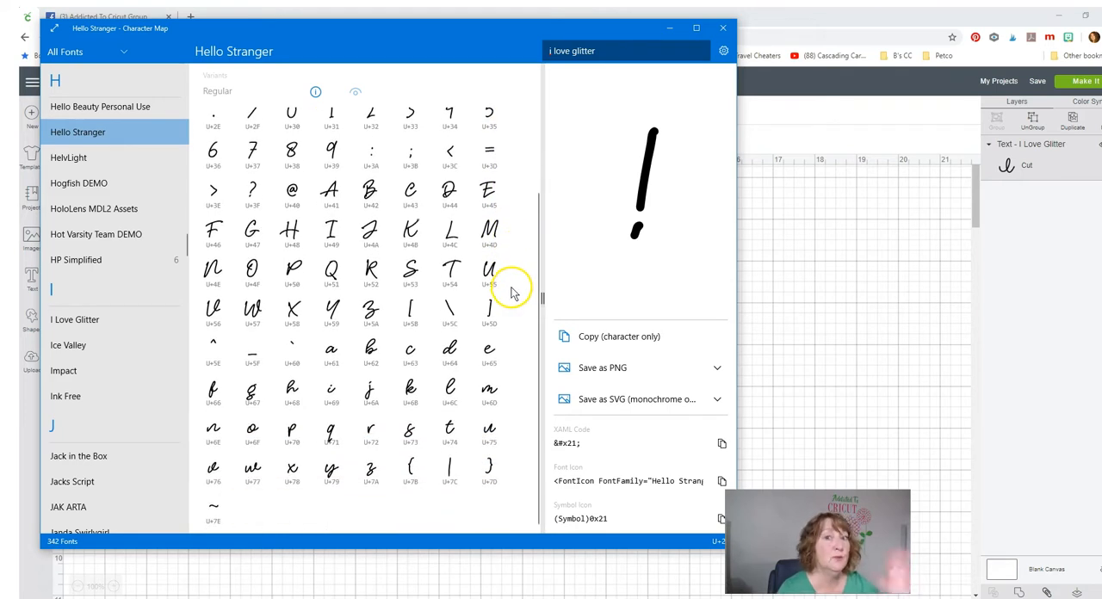
# - Show the I Love Glitter font's characters and select the heart swash glyph U+7C
pyautogui.click(97, 322)
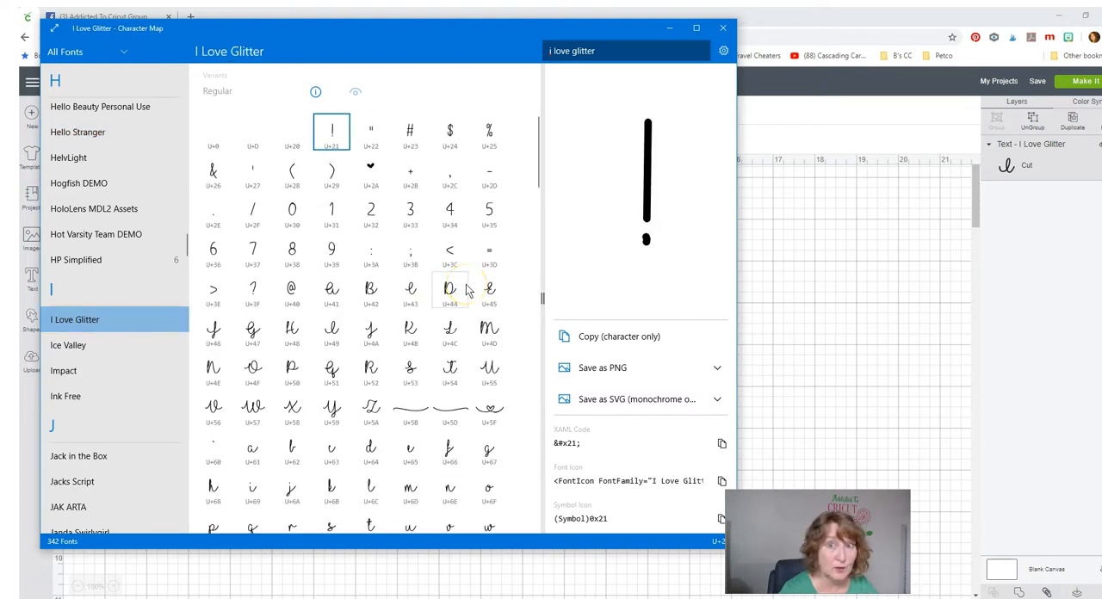
pyautogui.scroll(-3, 466, 291)
pyautogui.scroll(-4, 466, 291)
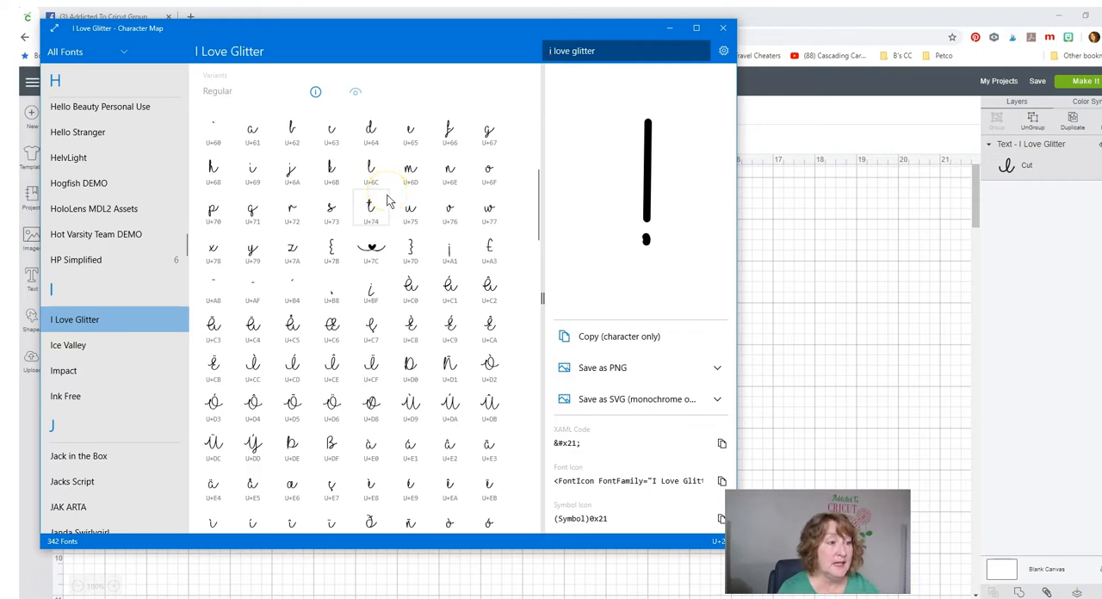
pyautogui.scroll(-1, 390, 205)
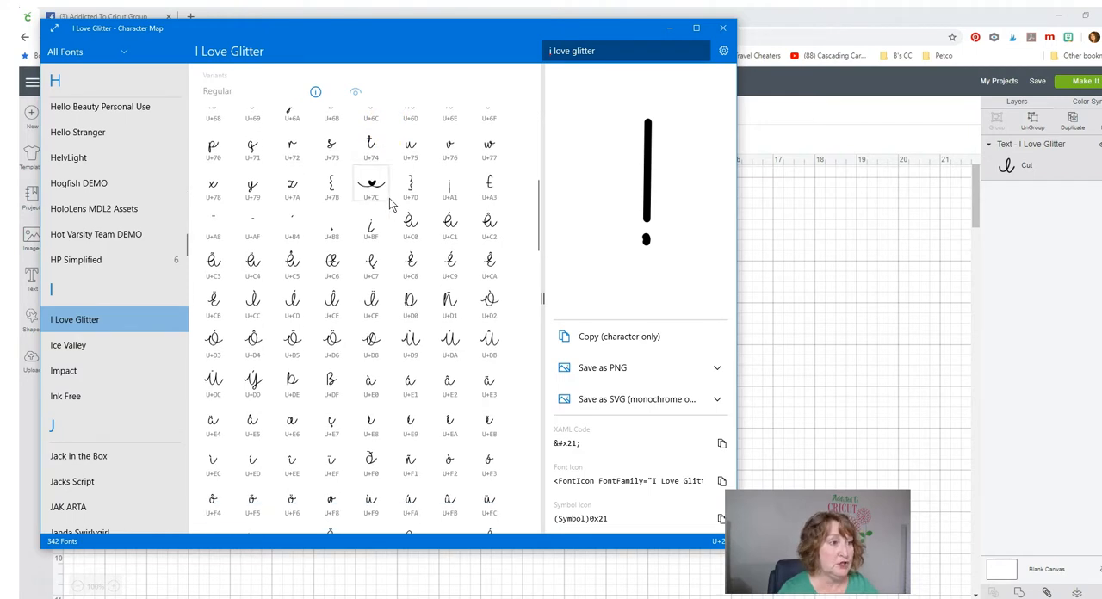
pyautogui.click(371, 186)
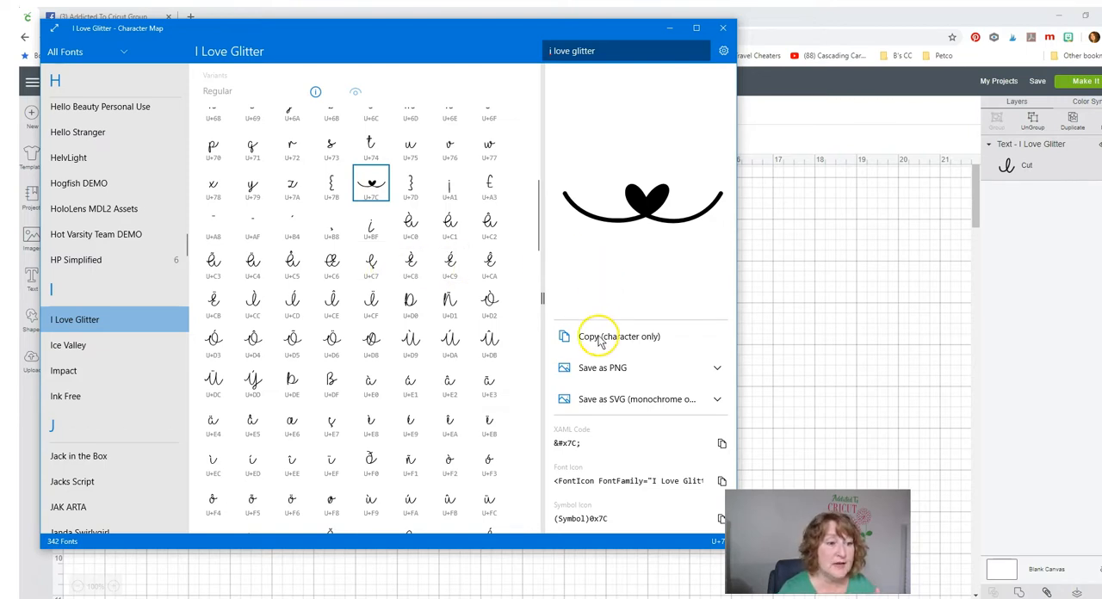
# - Find the Windows desktop Character Map by searching for "char", look through its glyph grid, and close it
pyautogui.moveTo(624, 598)
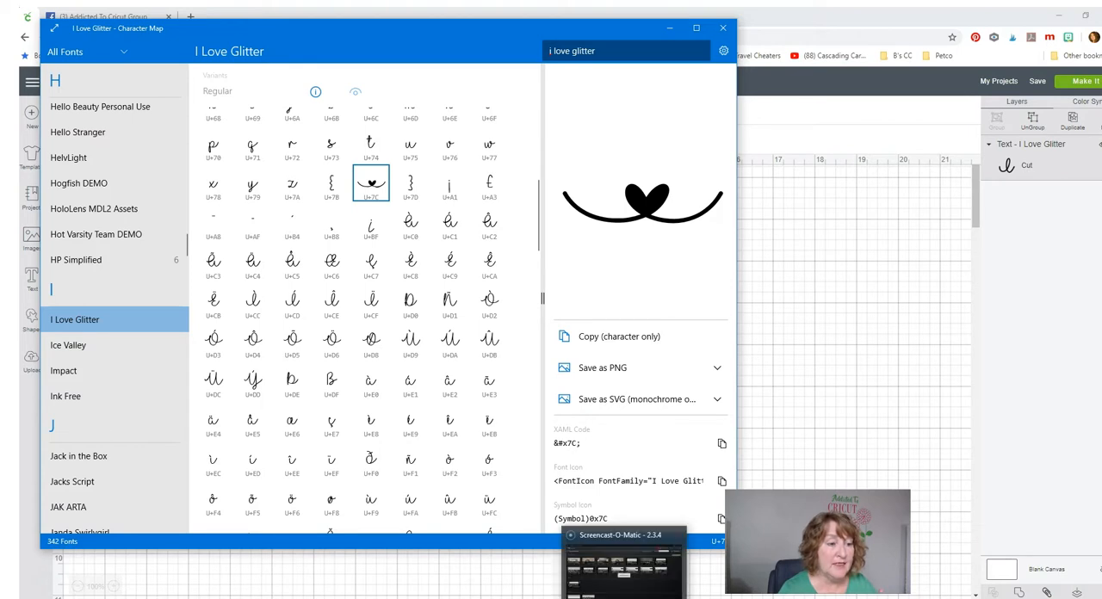
pyautogui.moveTo(567, 598)
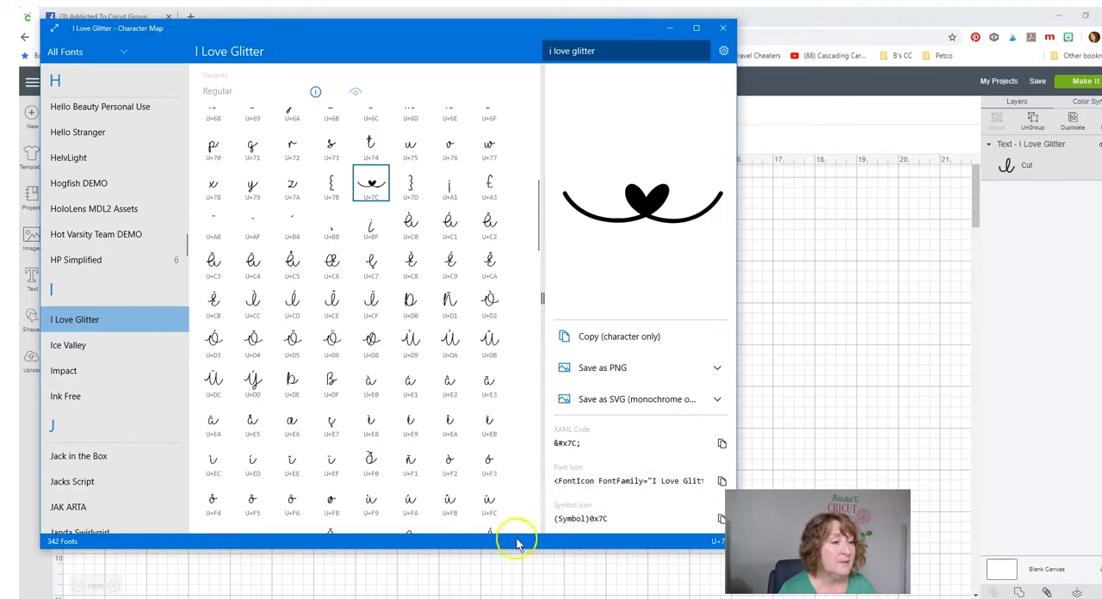
pyautogui.click(197, 598)
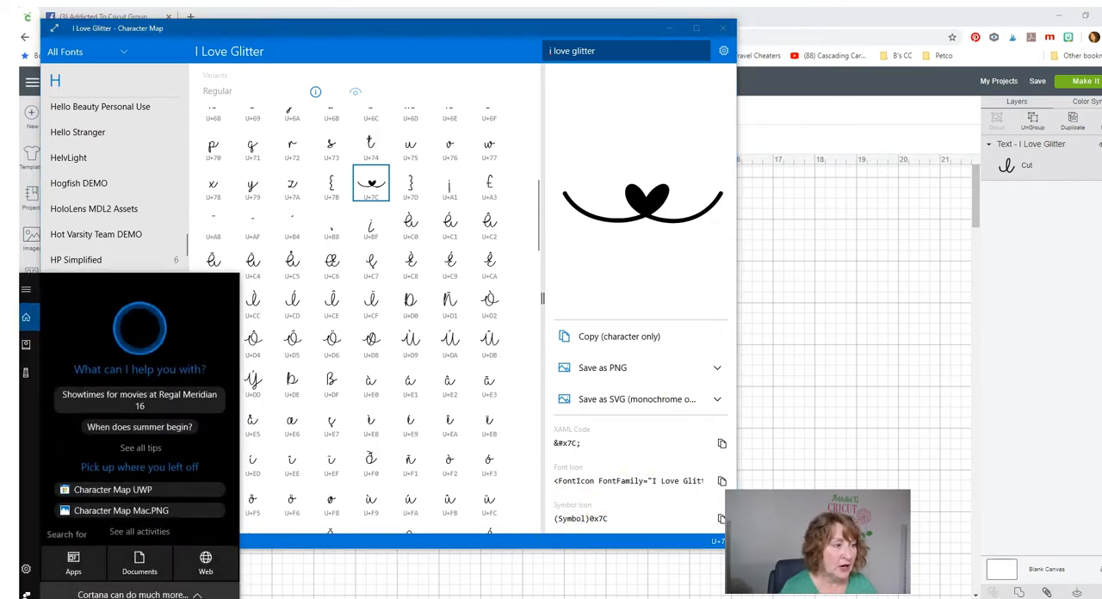
pyautogui.write('vhsrt')
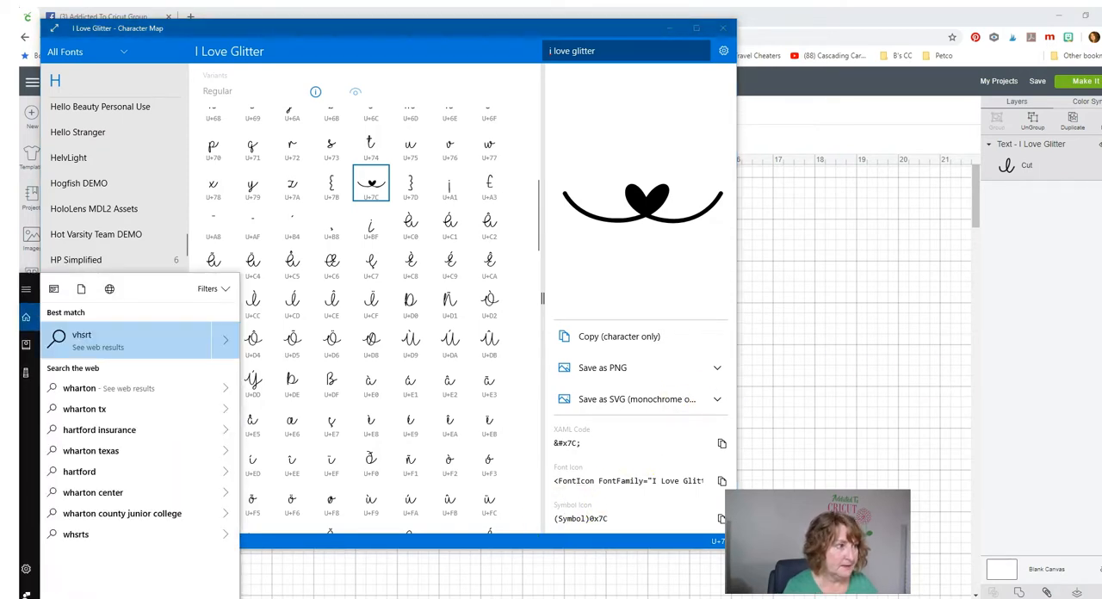
pyautogui.press('BackSpace')
pyautogui.press('BackSpace')
pyautogui.press('BackSpace')
pyautogui.press('BackSpace')
pyautogui.press('BackSpace')
pyautogui.write('char')
pyautogui.click(136, 343)
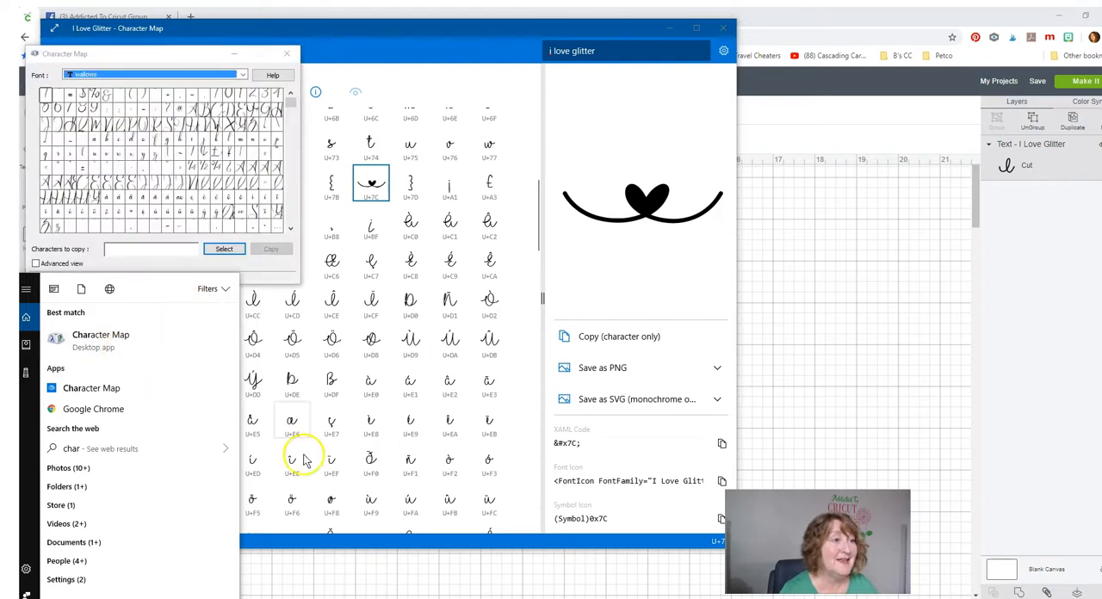
pyautogui.click(263, 276)
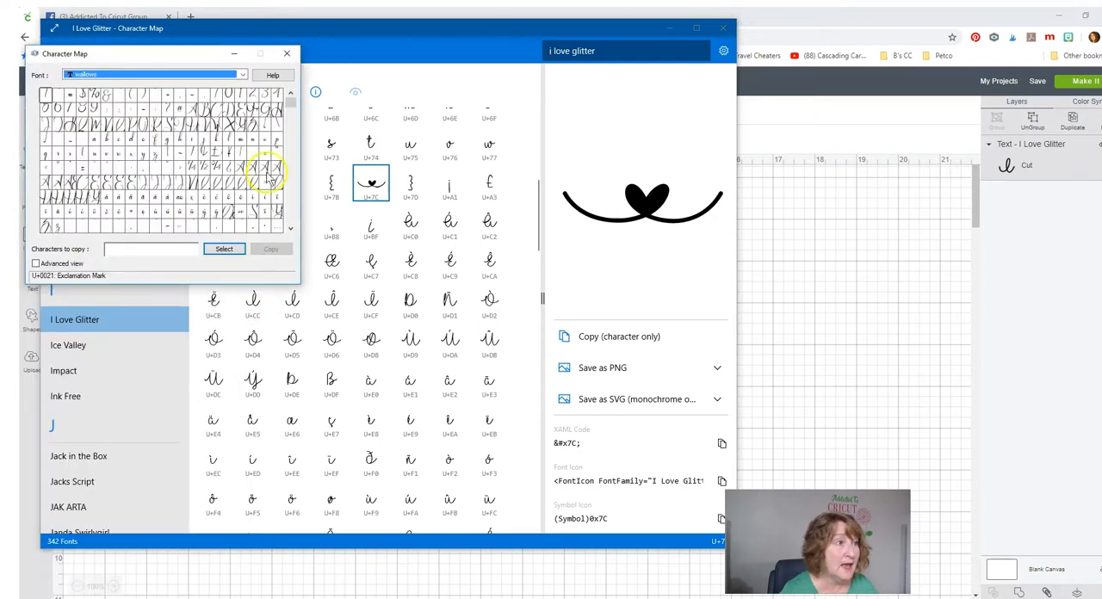
pyautogui.moveTo(289, 98); pyautogui.dragTo(289, 148)
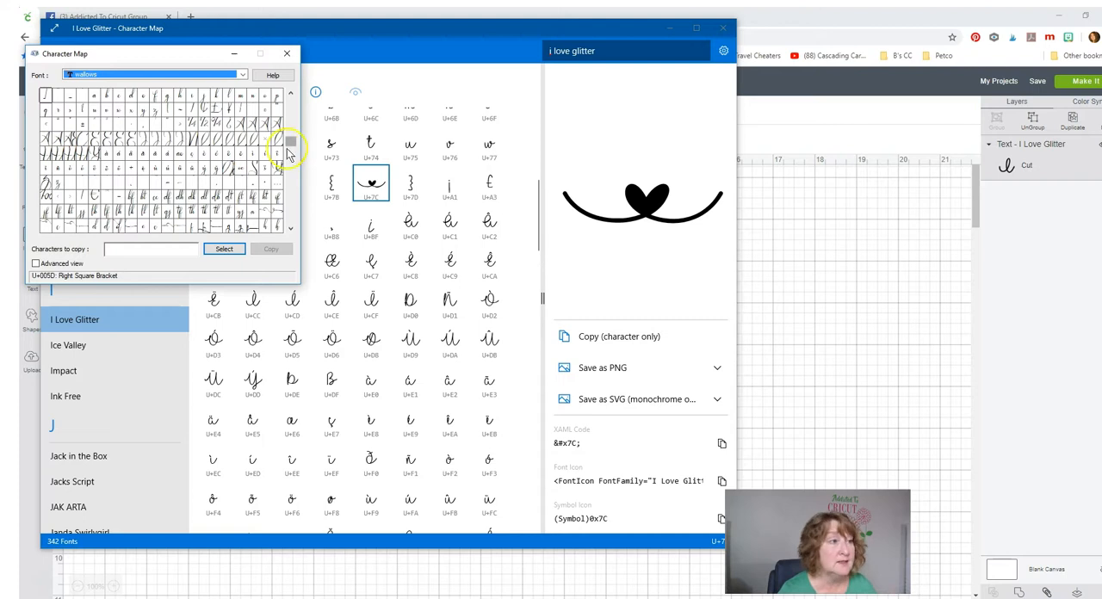
pyautogui.click(287, 53)
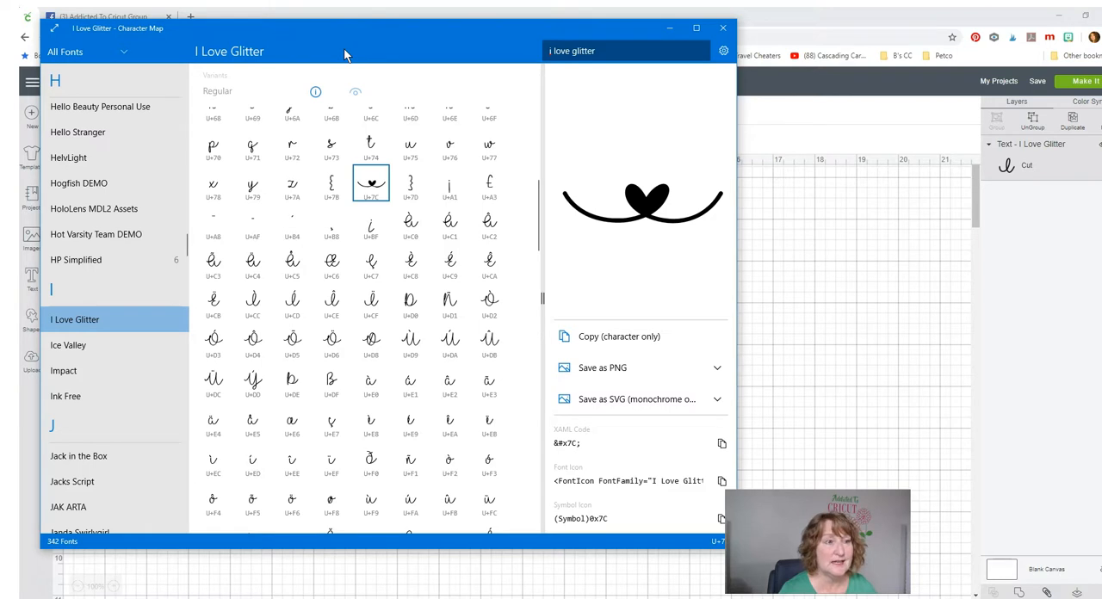
# - Copy the heart swash character from Character Map and paste it directly before "Love" in the I Love Glitter text in Cricut Design Space
pyautogui.click(590, 341)
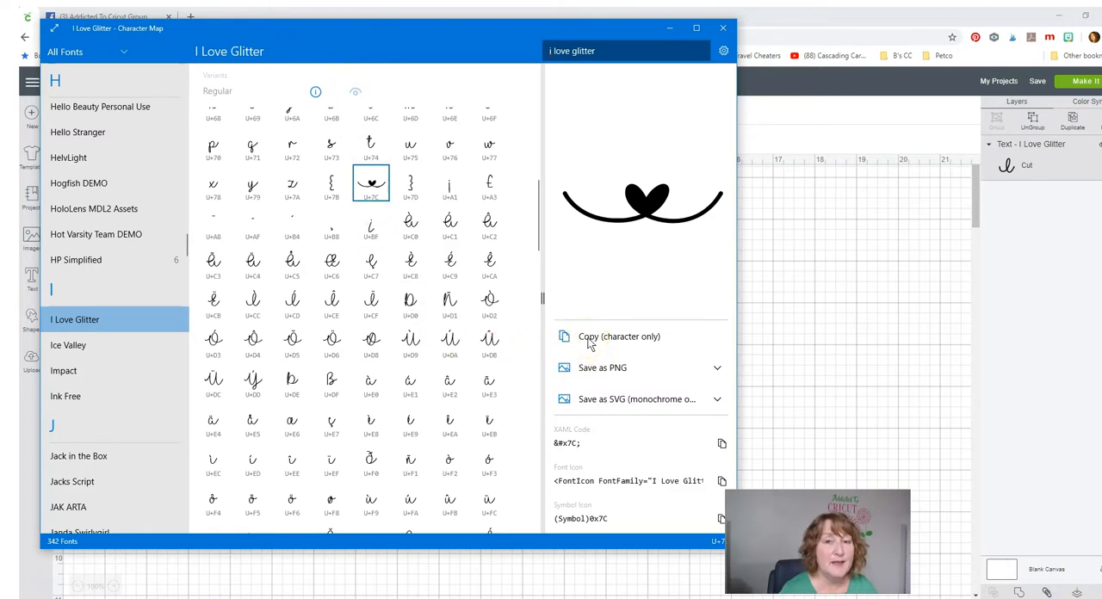
pyautogui.click(589, 340)
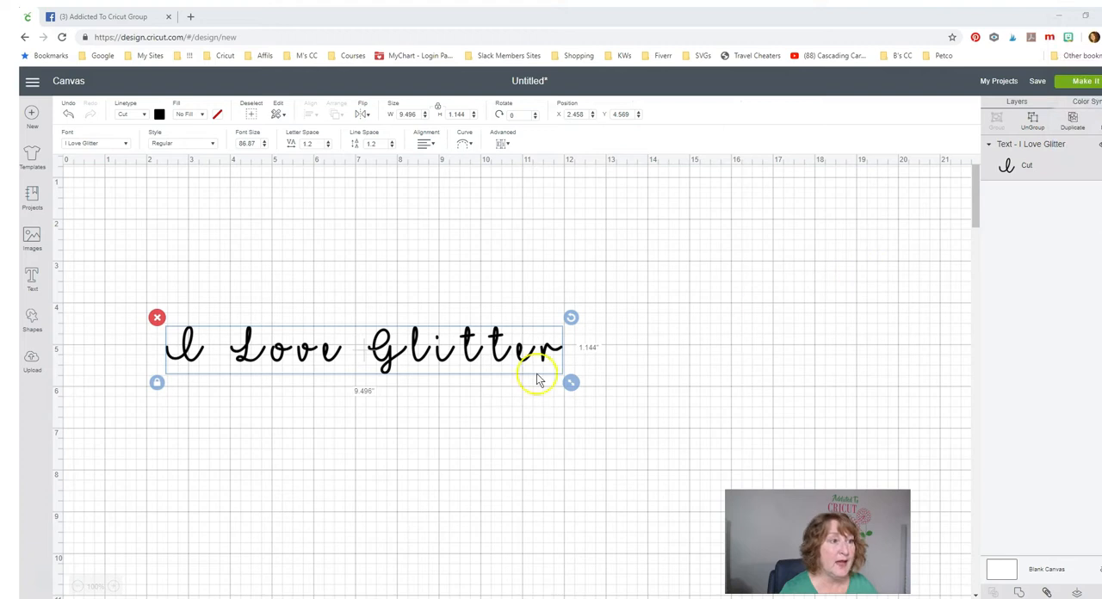
pyautogui.doubleClick(384, 362)
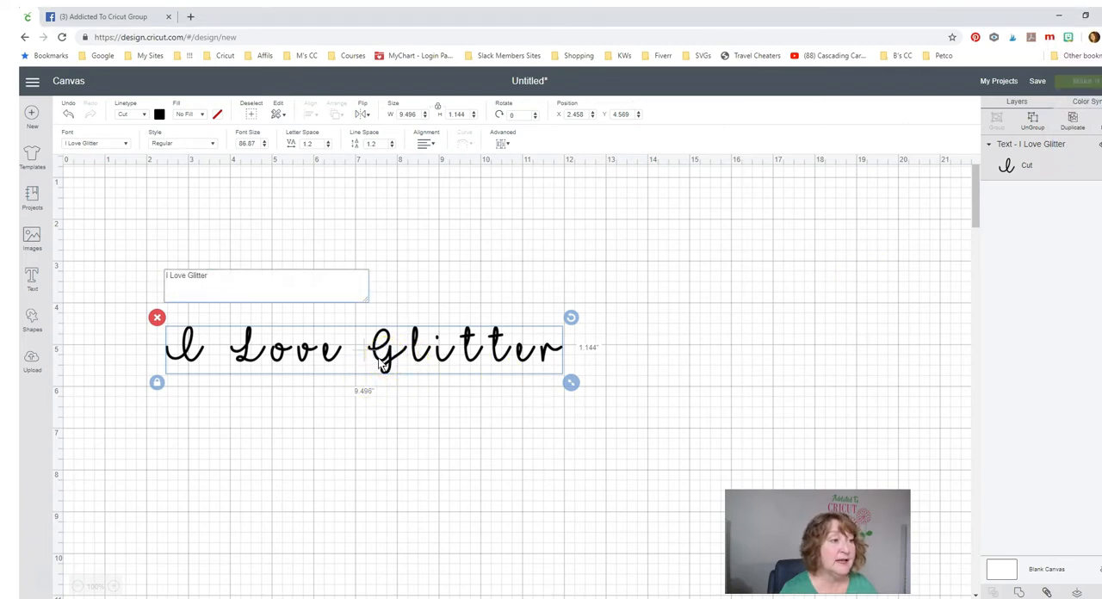
pyautogui.click(315, 306)
pyautogui.click(171, 276)
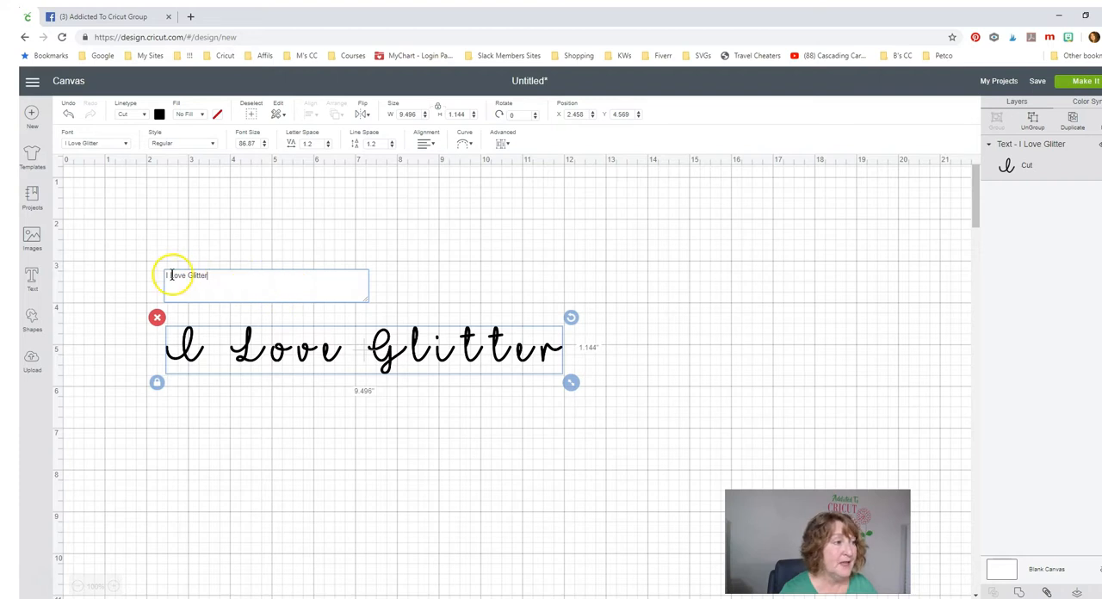
pyautogui.doubleClick(169, 274)
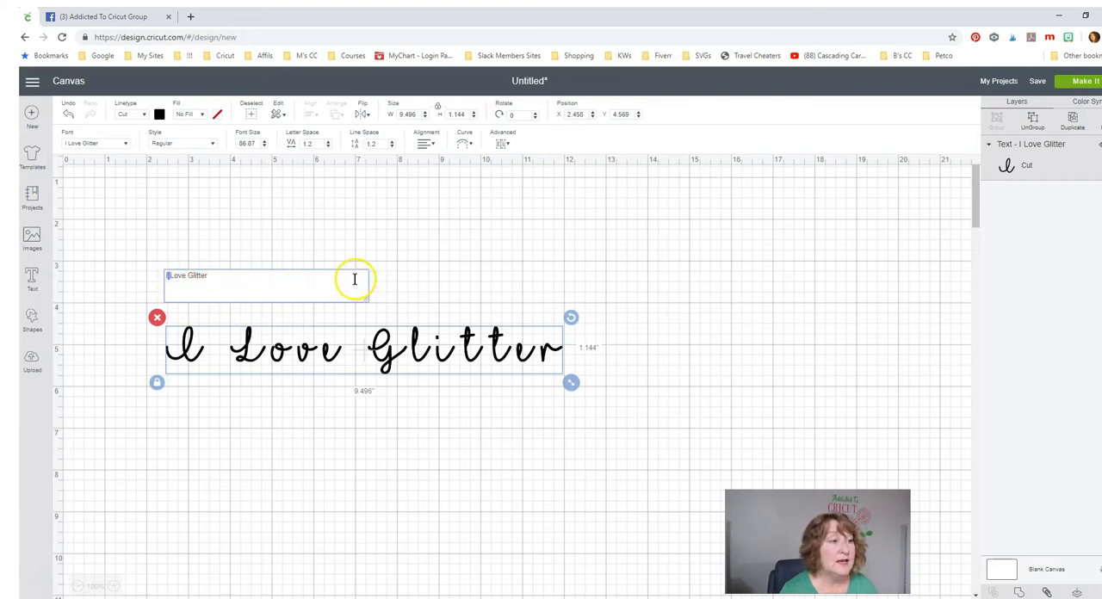
pyautogui.rightClick(341, 236)
pyautogui.click(280, 356)
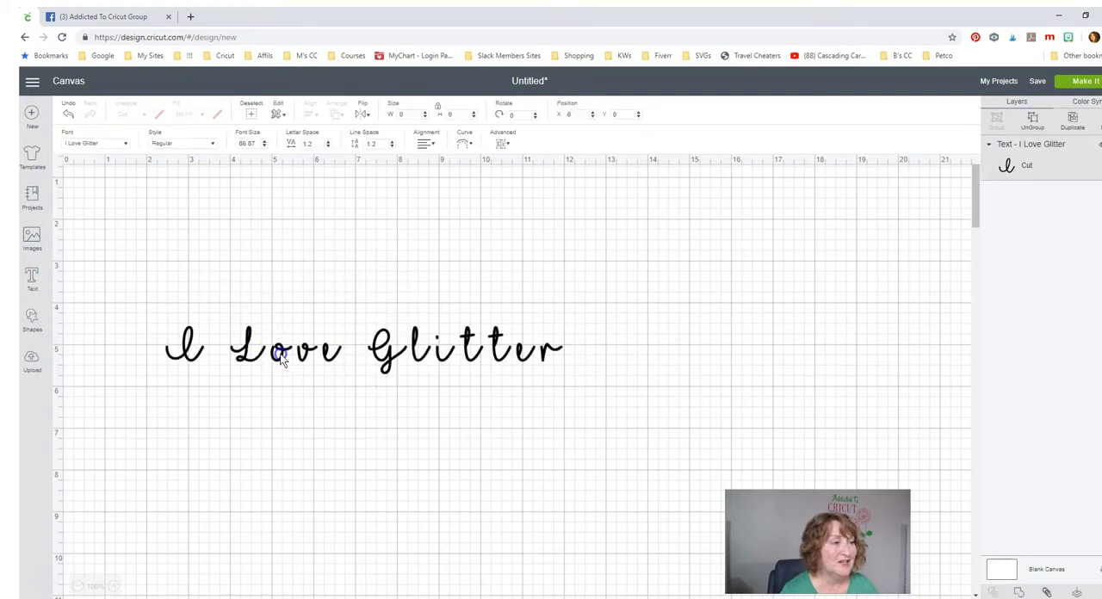
pyautogui.doubleClick(280, 356)
pyautogui.click(176, 282)
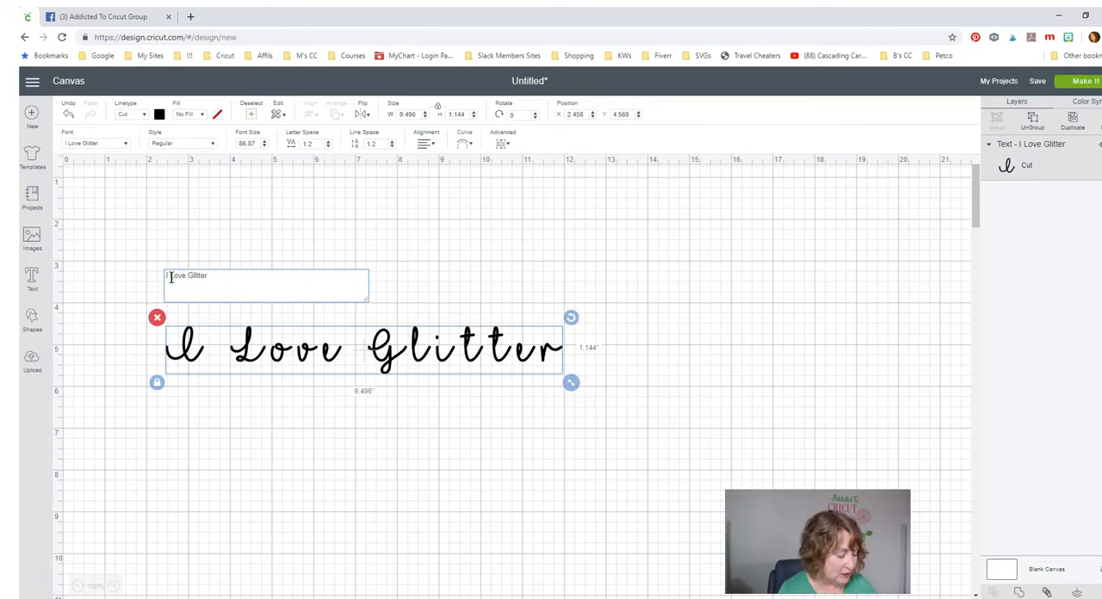
pyautogui.hotkey('ctrl', 'v')
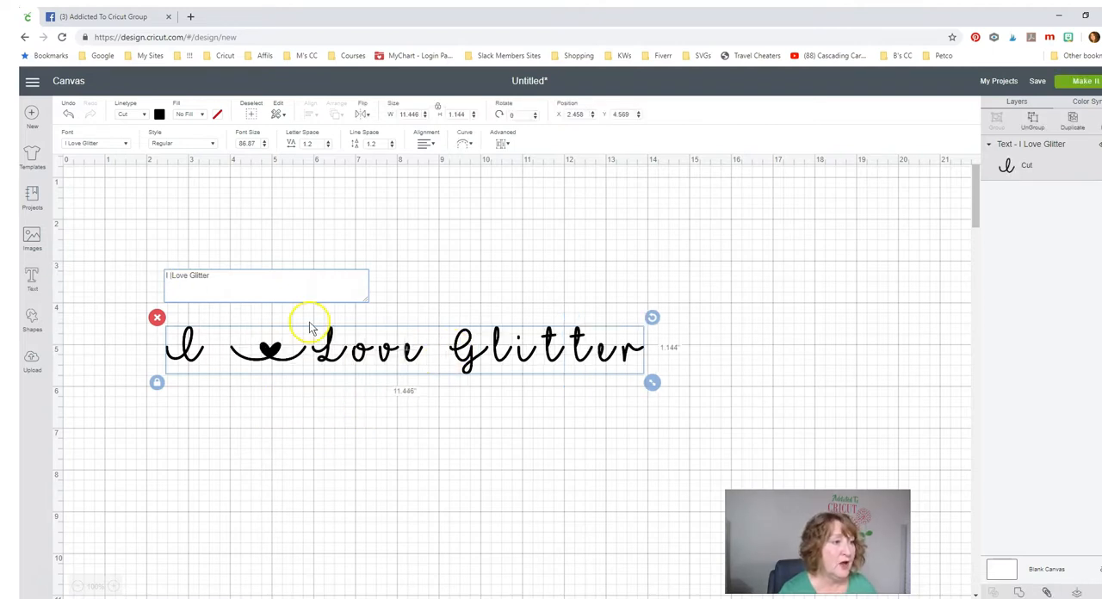
# - Paste the heart swash character directly after "Love" in the phrase and finish editing the text
pyautogui.click(189, 276)
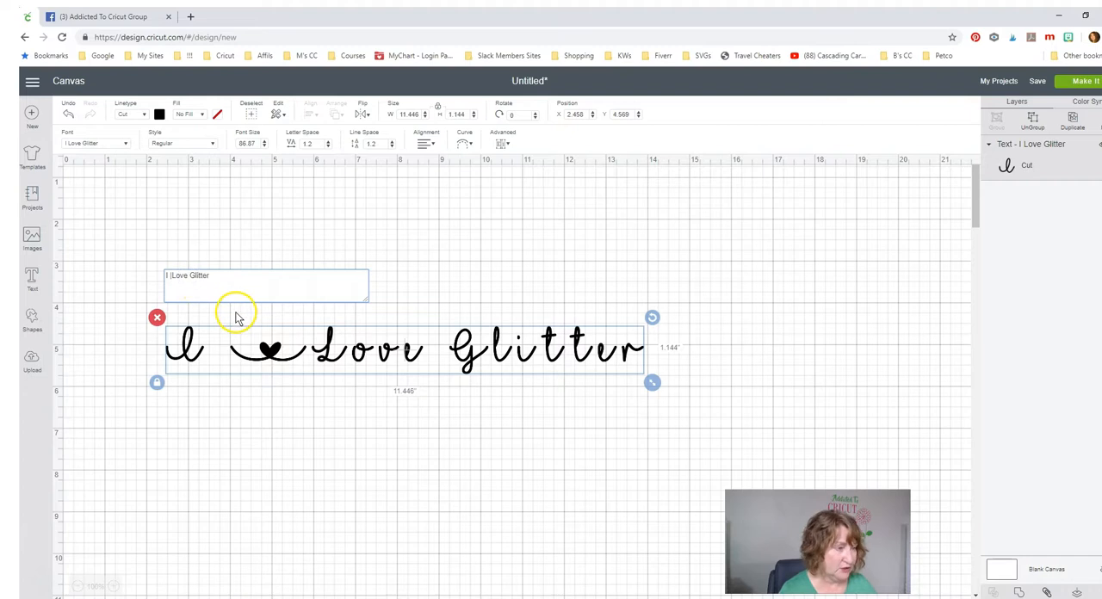
pyautogui.hotkey('ctrl', 'v')
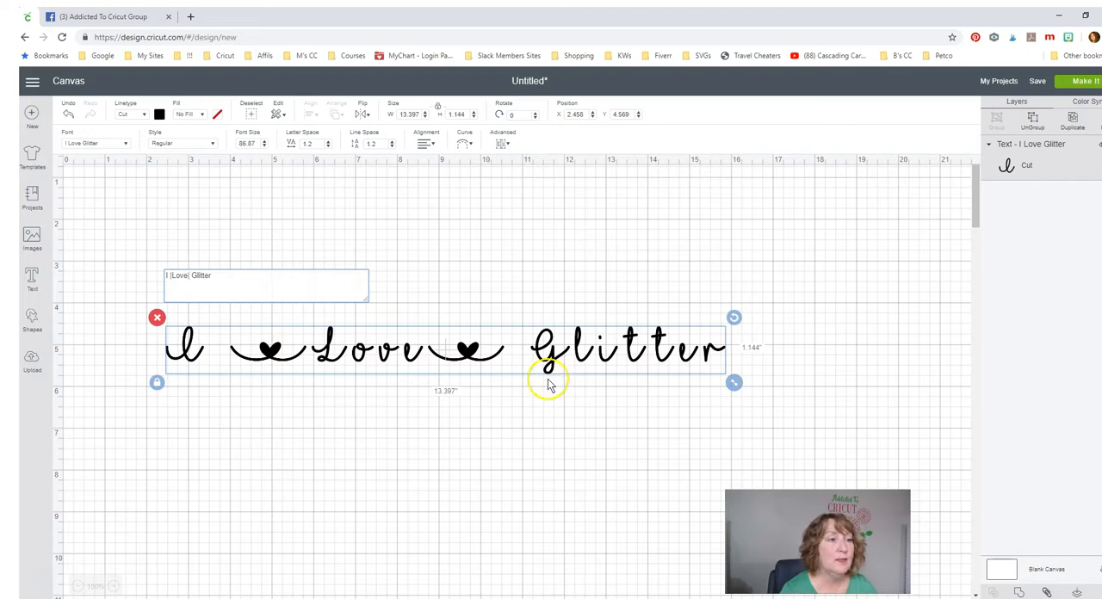
pyautogui.click(534, 478)
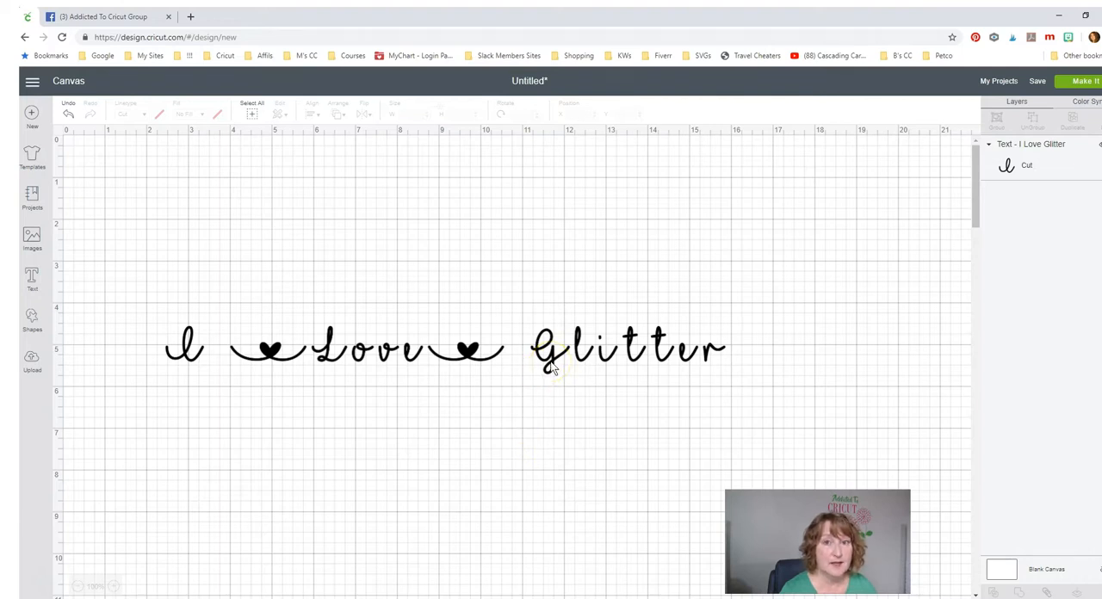
# - Add a text object reading "Love" below the phrase and enlarge it to about 3.85 inches wide
pyautogui.click(32, 280)
pyautogui.write('Love')
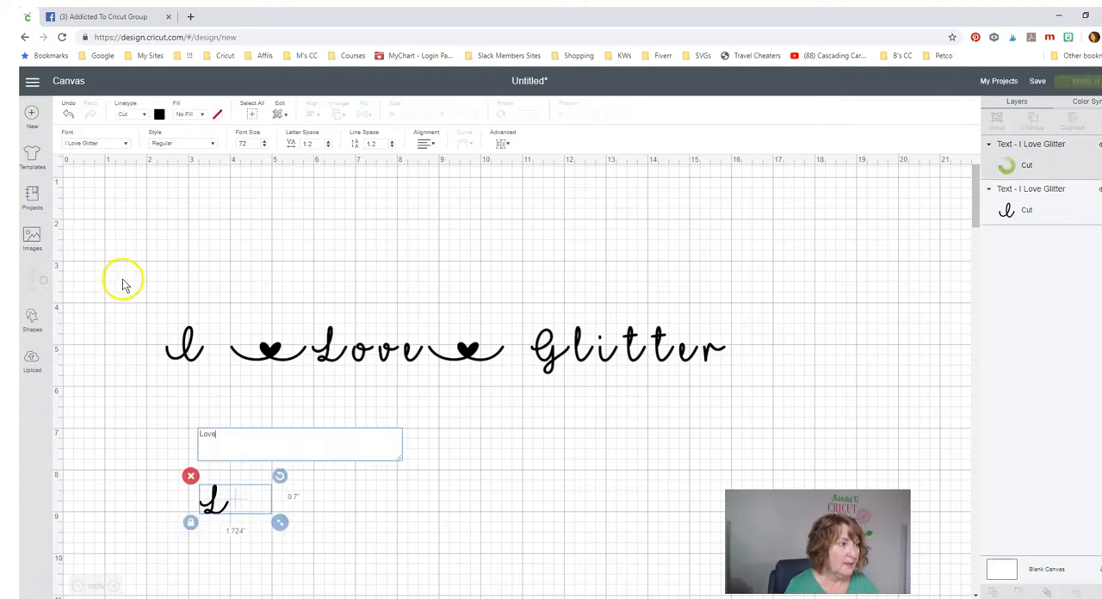
pyautogui.click(509, 493)
pyautogui.click(237, 508)
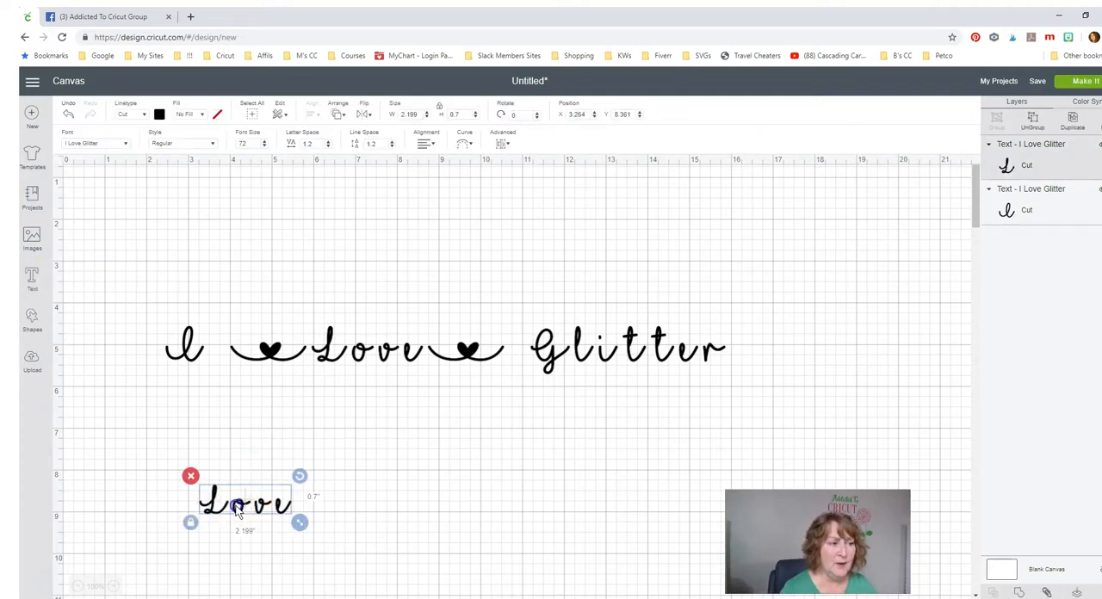
pyautogui.moveTo(237, 508); pyautogui.dragTo(237, 438)
pyautogui.moveTo(300, 453); pyautogui.dragTo(370, 499)
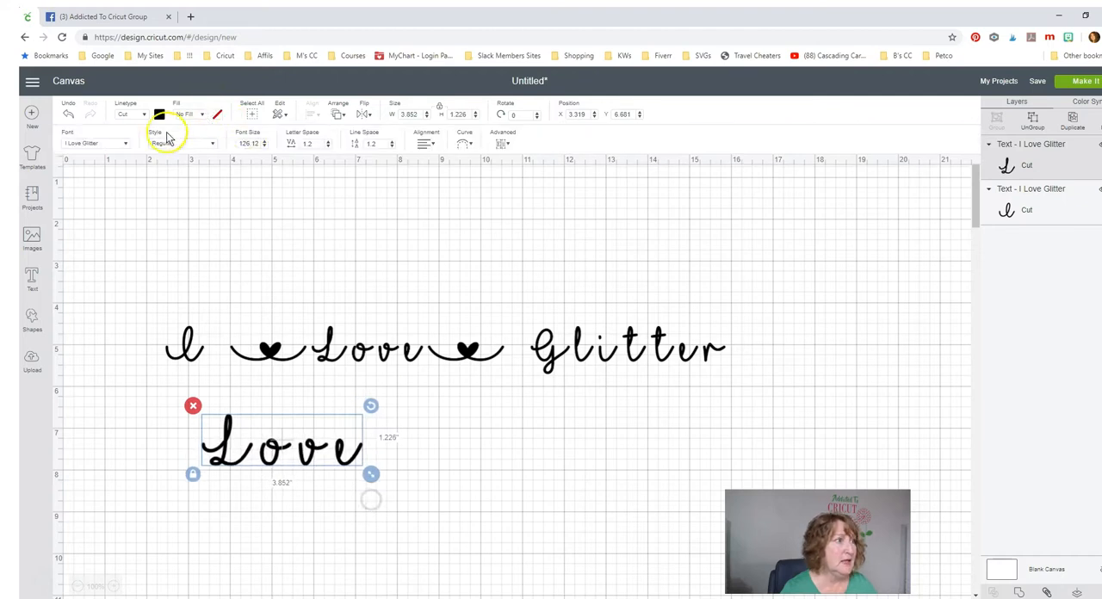
# - Search the system fonts for "aut" and change the lower "Love" text to the Autumn in November font
pyautogui.click(106, 143)
pyautogui.click(711, 118)
pyautogui.click(654, 118)
pyautogui.write('aut')
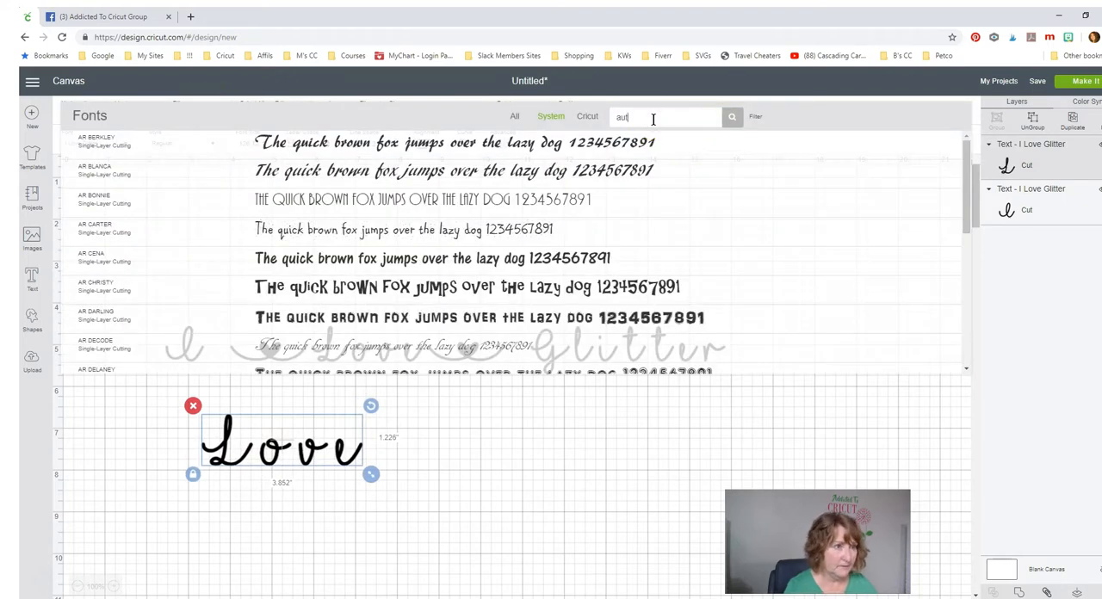
pyautogui.click(582, 144)
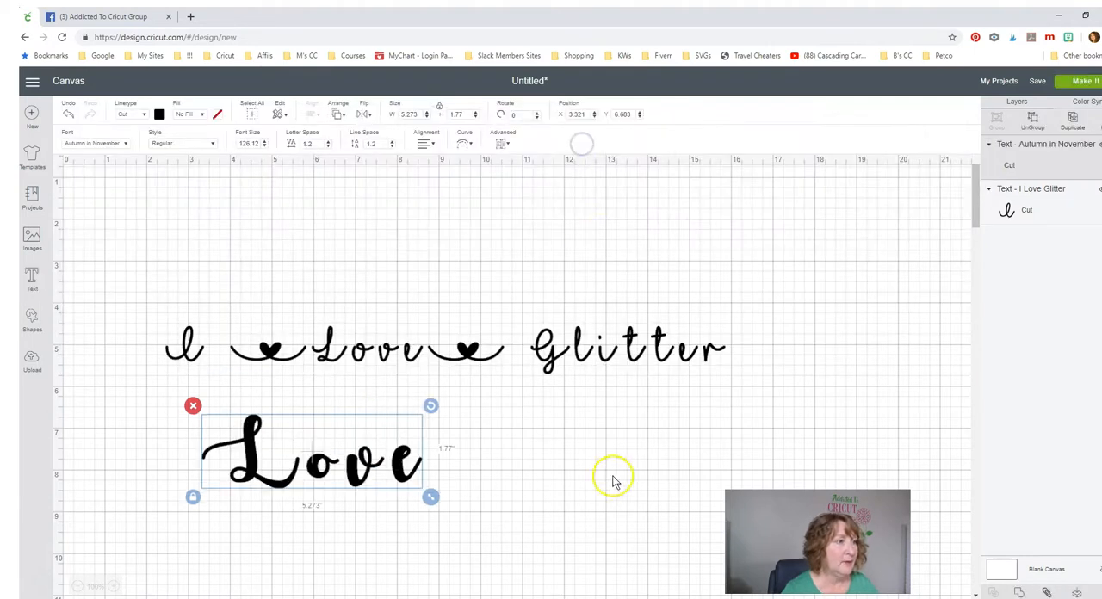
# - Enlarge the lower "Love" text to about 7.65 inches wide and position it beneath the middle of the phrase
pyautogui.moveTo(430, 497); pyautogui.dragTo(527, 532)
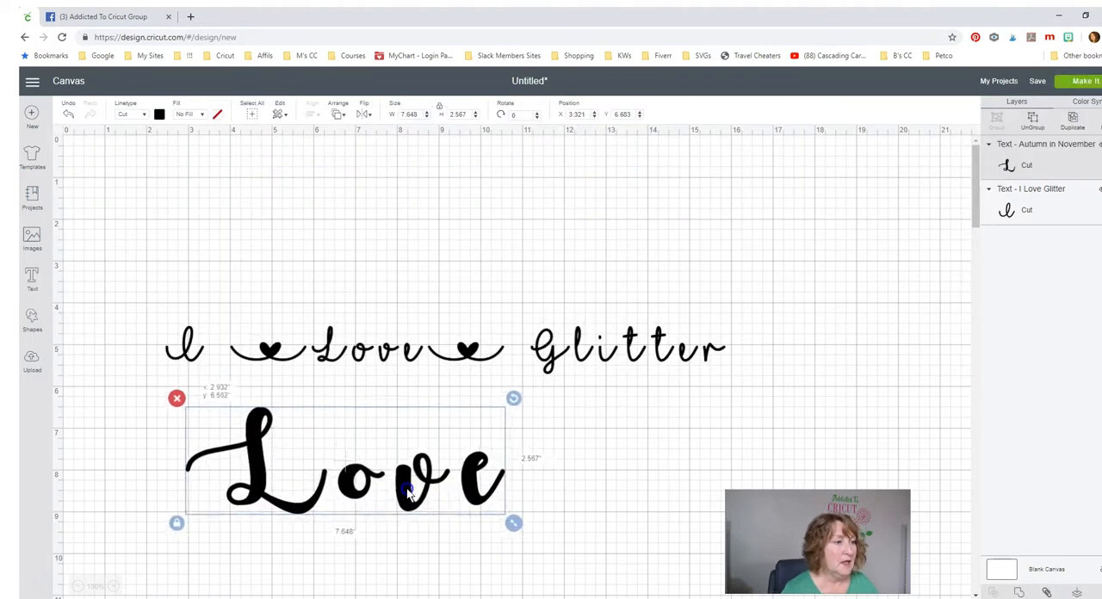
pyautogui.moveTo(409, 493); pyautogui.dragTo(394, 483)
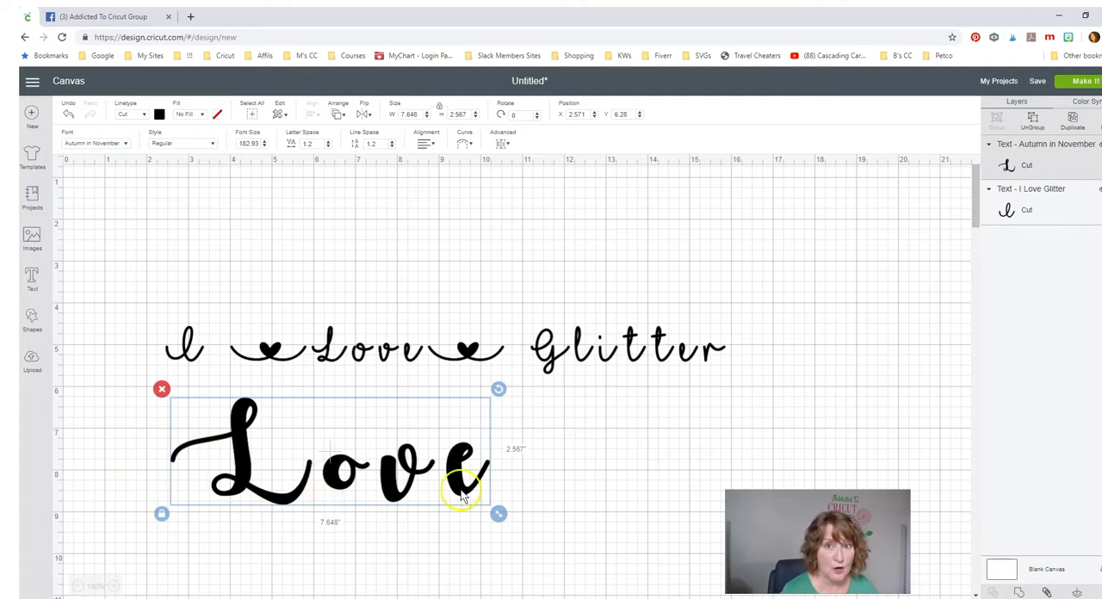
pyautogui.moveTo(341, 472); pyautogui.dragTo(402, 469)
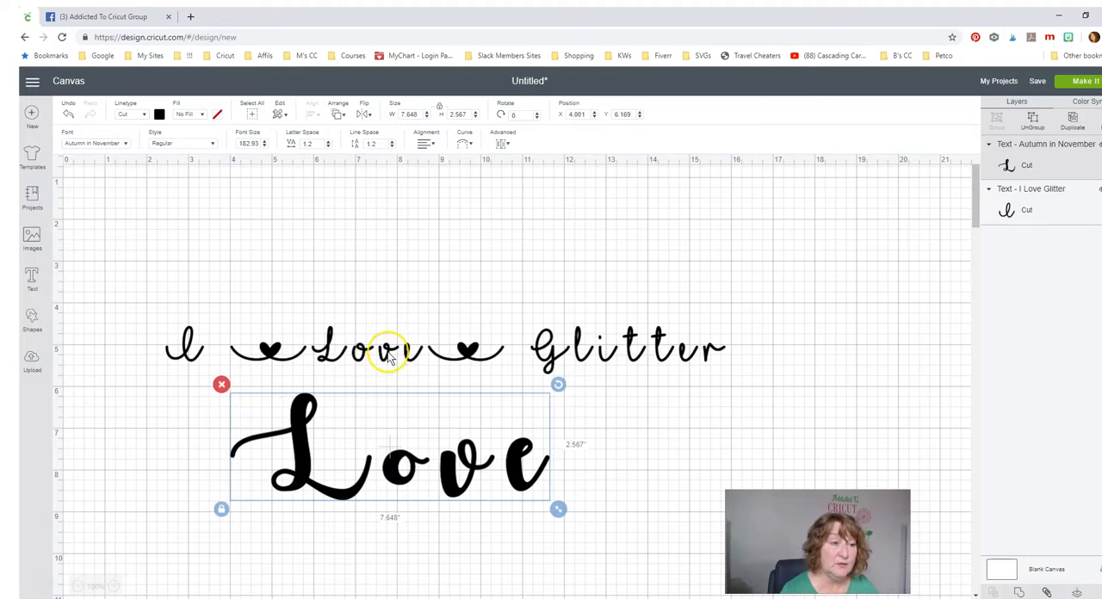
pyautogui.click(393, 462)
pyautogui.doubleClick(315, 340)
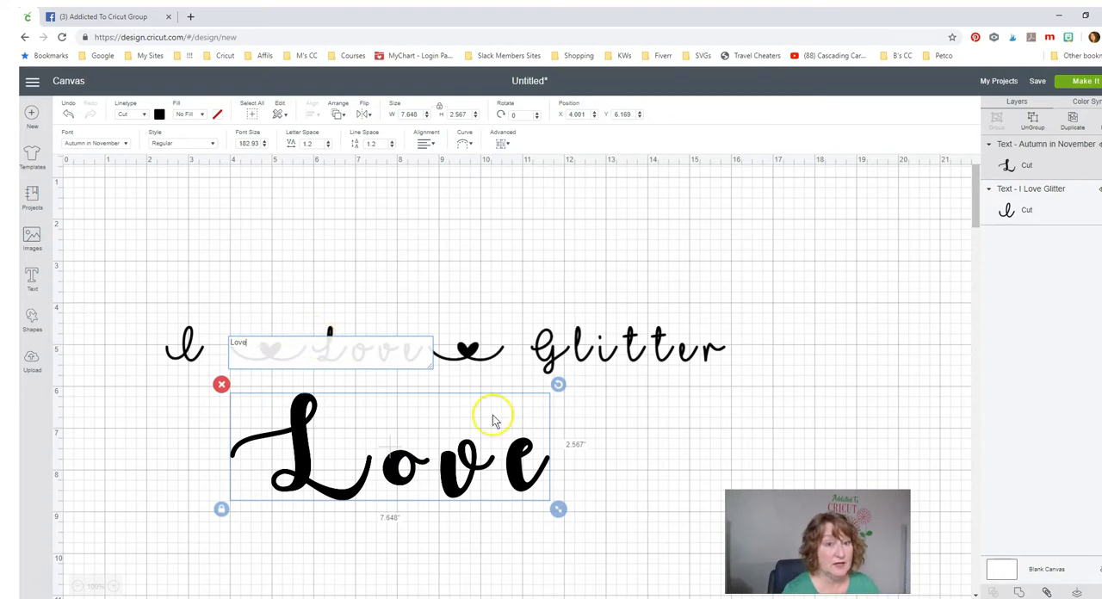
pyautogui.click(594, 466)
# - Switch to Character Map and copy the I Love Glitter swash ending in an outlined heart, U+E029
pyautogui.moveTo(1101, 51); pyautogui.dragTo(440, 41)
pyautogui.scroll(-10, 487, 315)
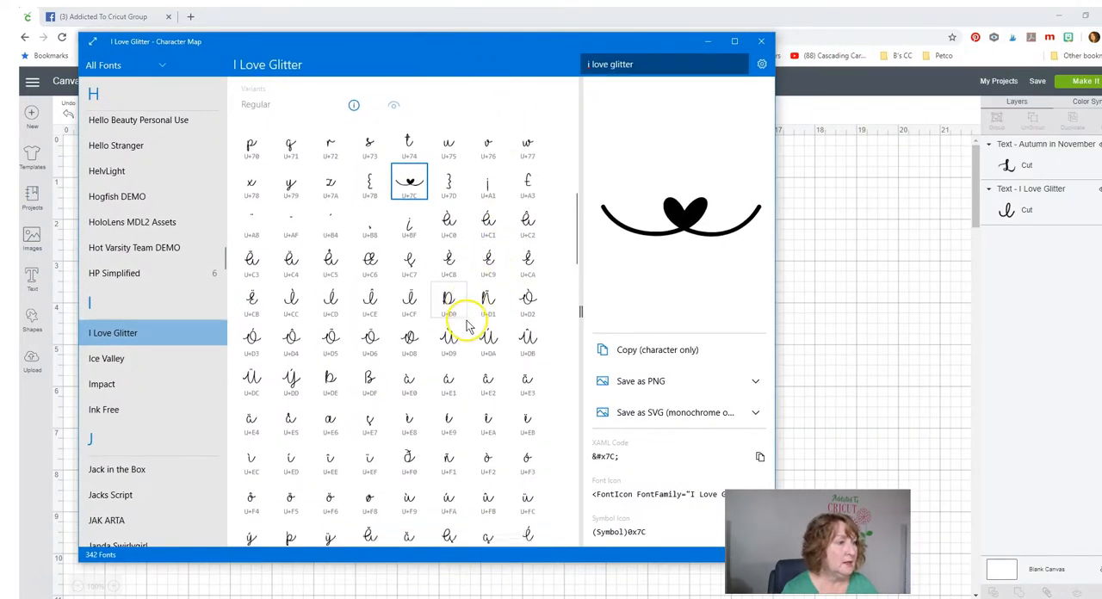
pyautogui.scroll(-2, 465, 330)
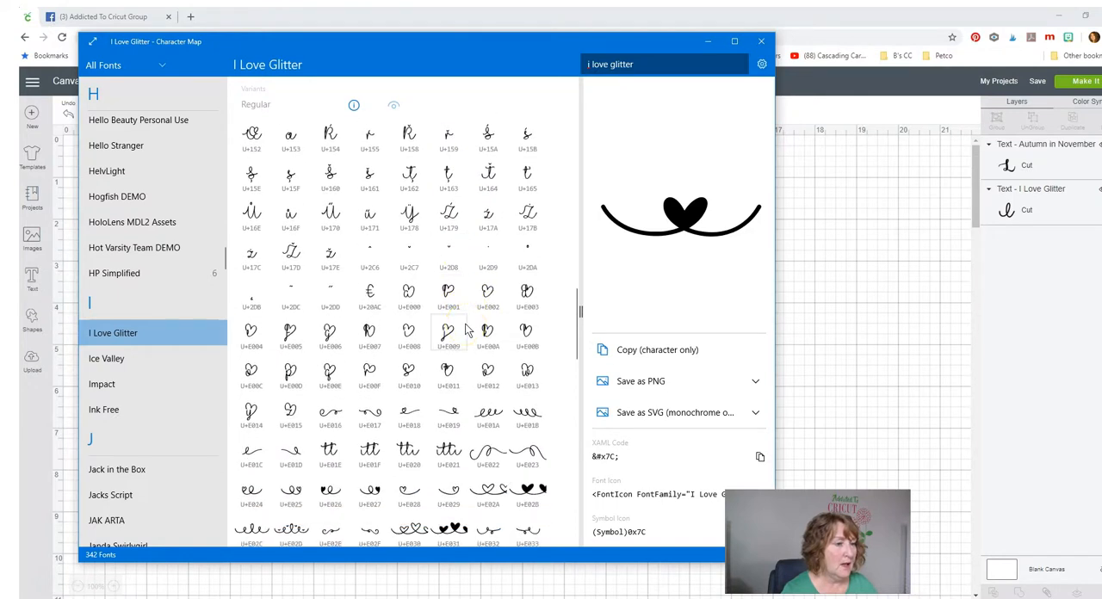
pyautogui.scroll(-3, 465, 330)
pyautogui.click(451, 363)
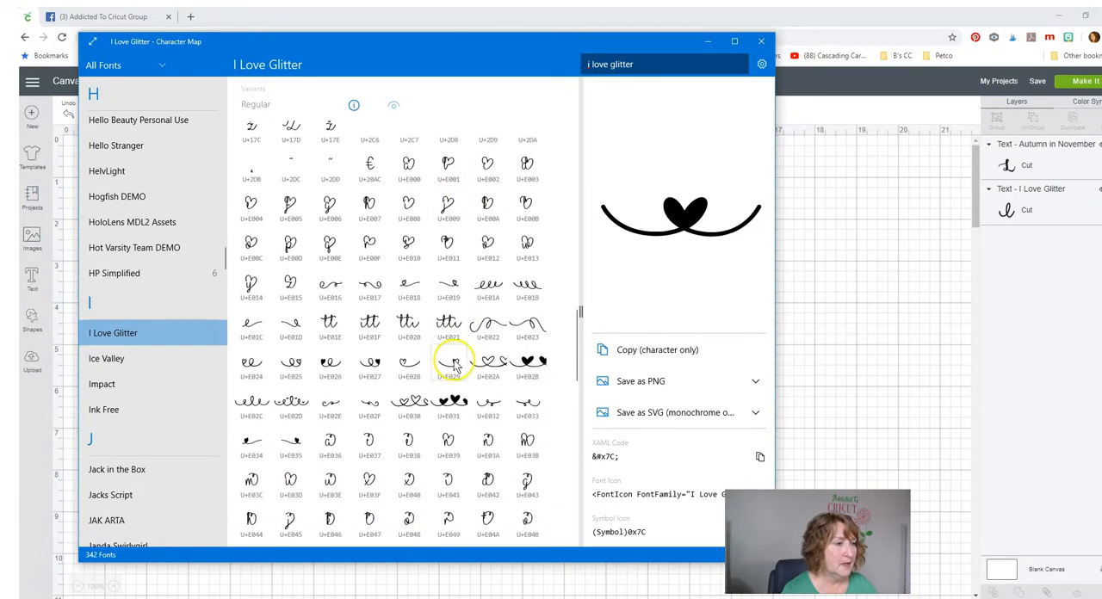
pyautogui.click(659, 352)
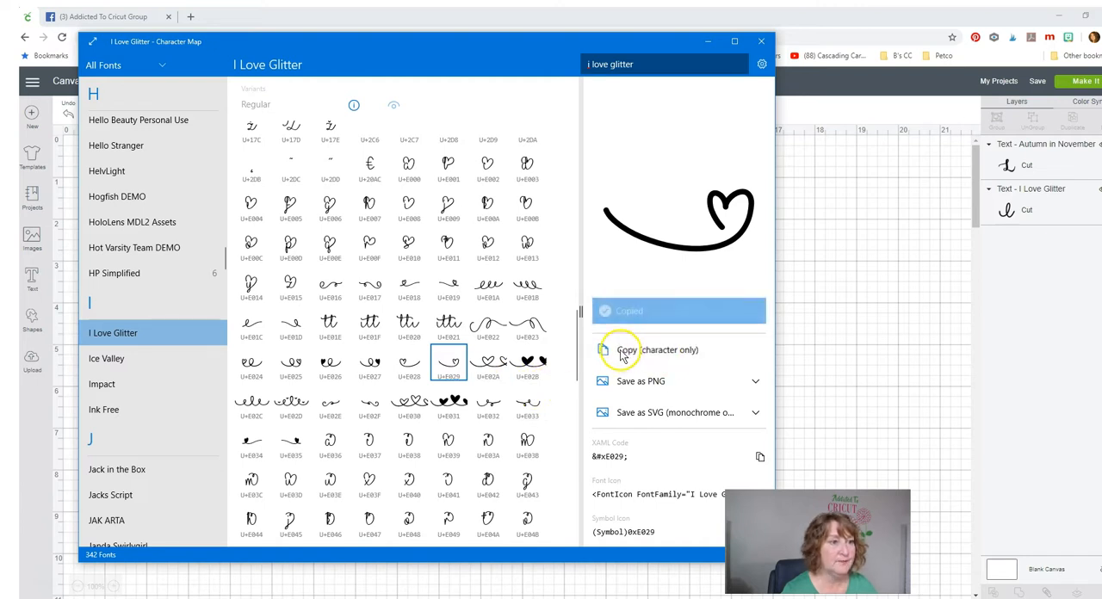
# - Return to Cricut Design Space and paste the copied swash character into a new text object
pyautogui.moveTo(460, 48); pyautogui.dragTo(683, 57)
pyautogui.click(997, 98)
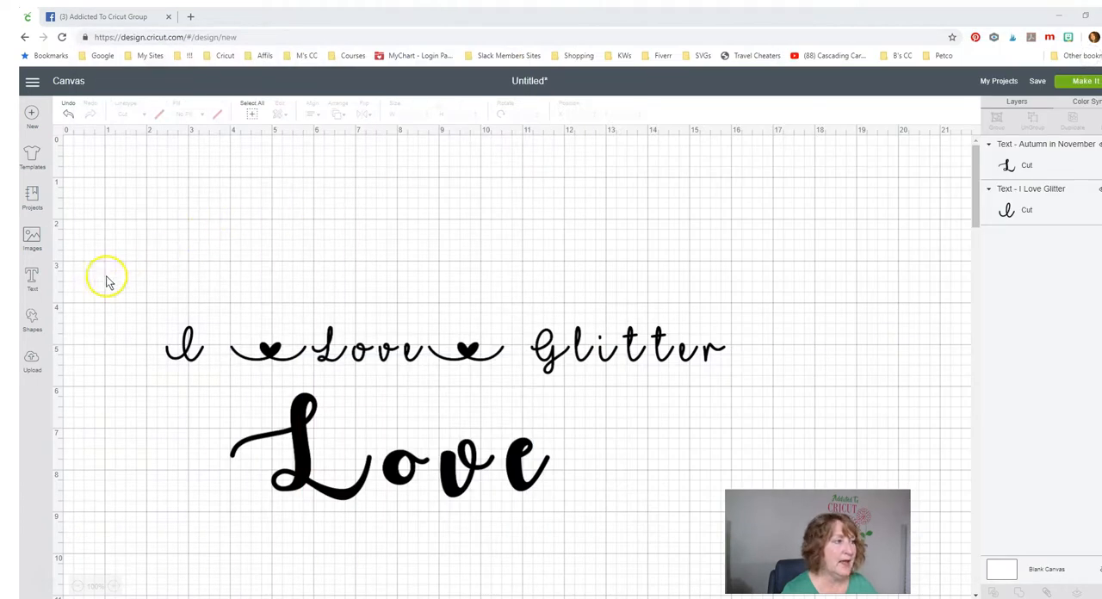
pyautogui.click(31, 278)
pyautogui.hotkey('ctrl', 'v')
pyautogui.click(387, 547)
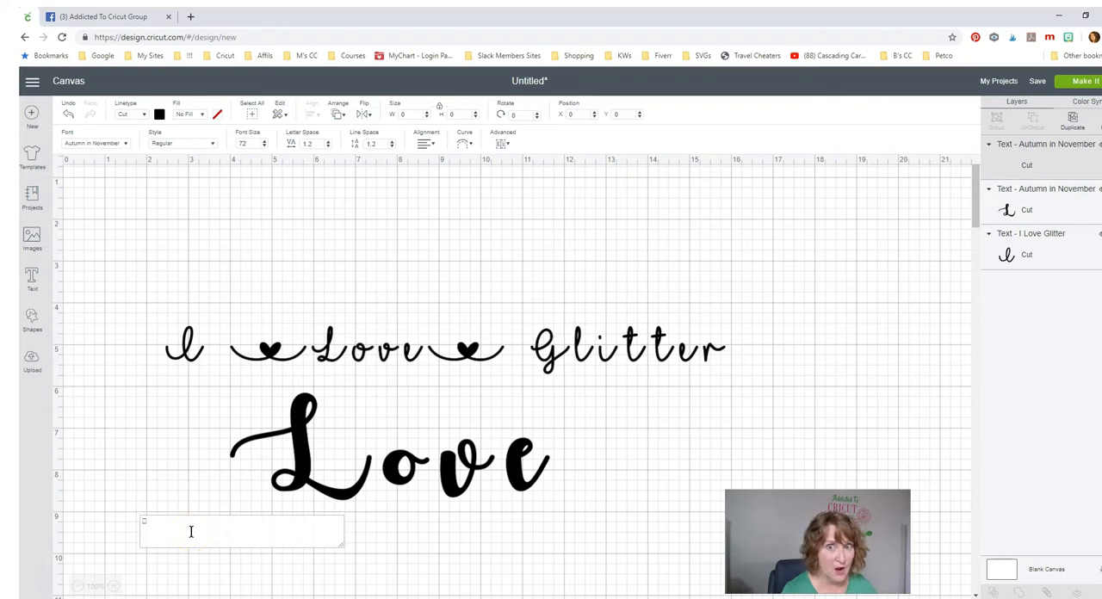
# - Set the pasted character's font to I Love Glitter by searching "i love", and finish editing the text
pyautogui.click(86, 144)
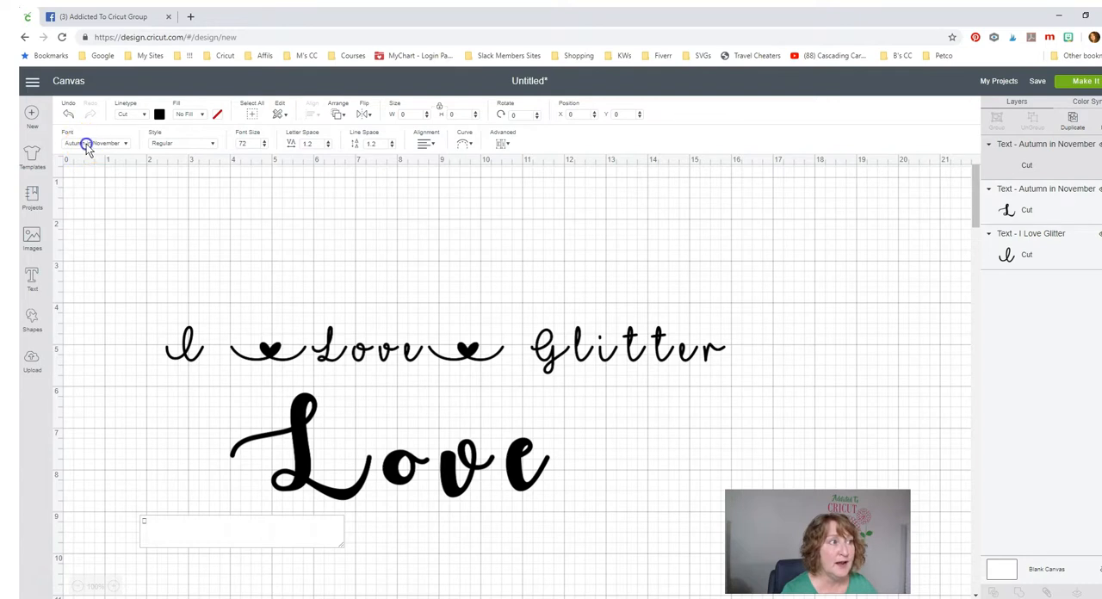
pyautogui.write('i love')
pyautogui.click(446, 140)
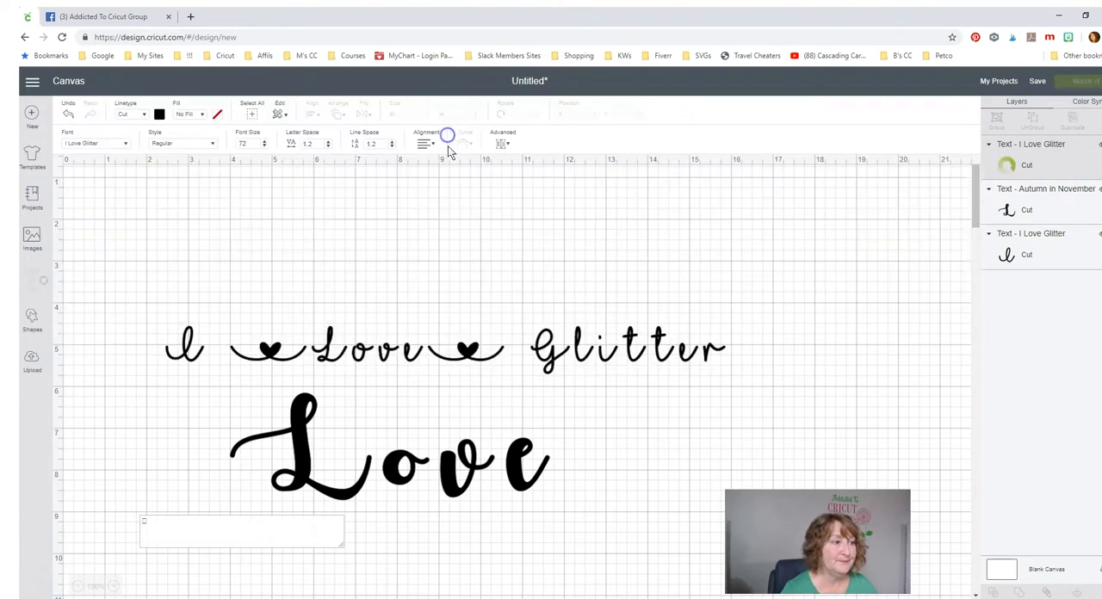
pyautogui.click(491, 519)
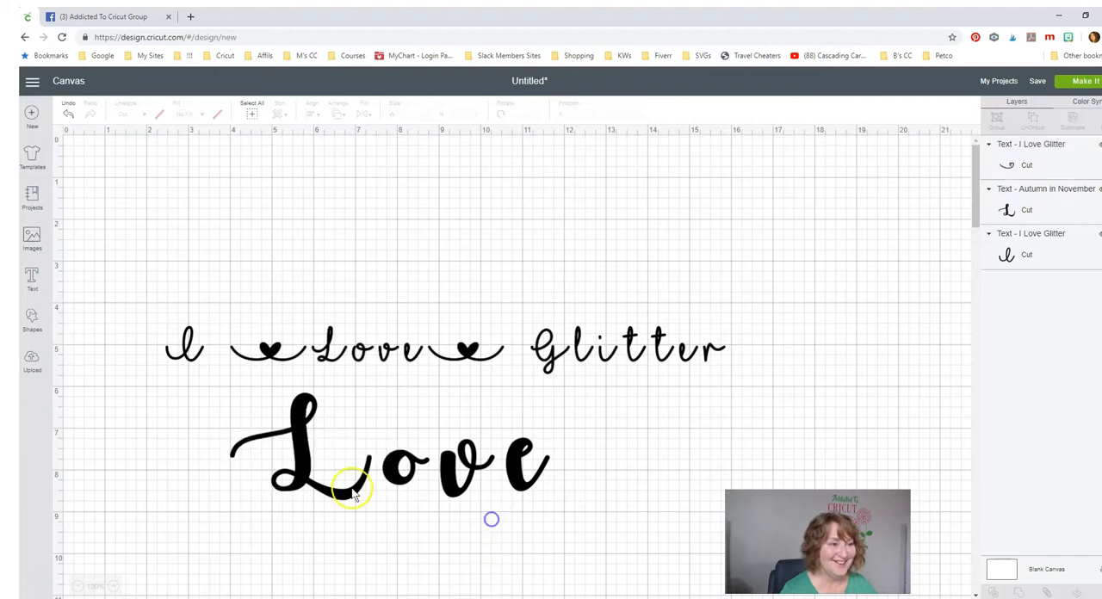
# - Enlarge the heart swash to about 3.4 inches wide and place it against the start of the large "Love"
pyautogui.click(242, 493)
pyautogui.moveTo(254, 514); pyautogui.dragTo(352, 551)
pyautogui.moveTo(294, 528); pyautogui.dragTo(213, 463)
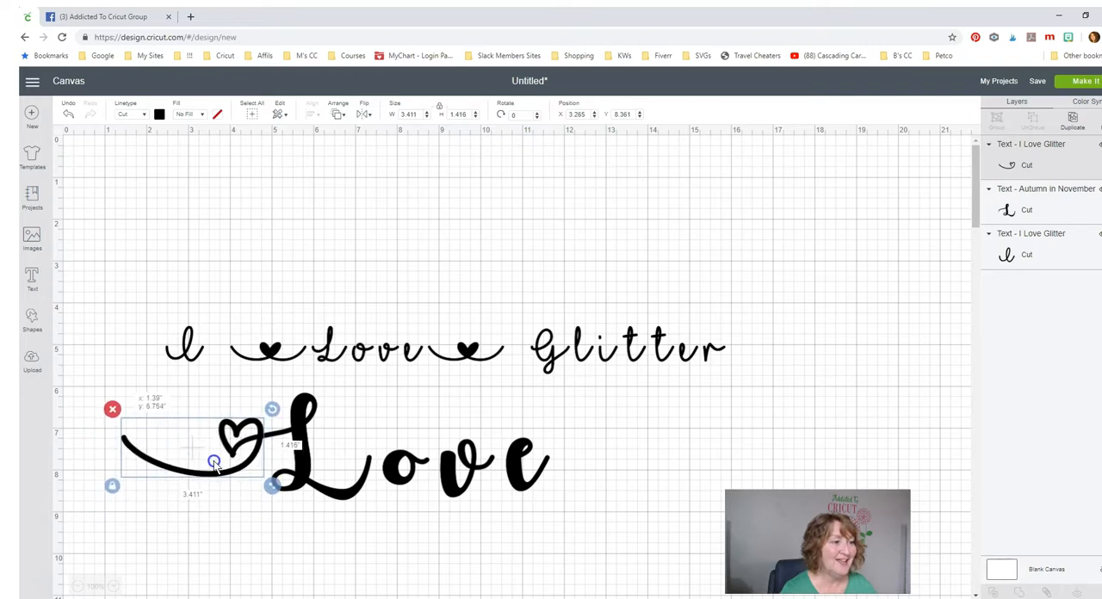
pyautogui.click(241, 514)
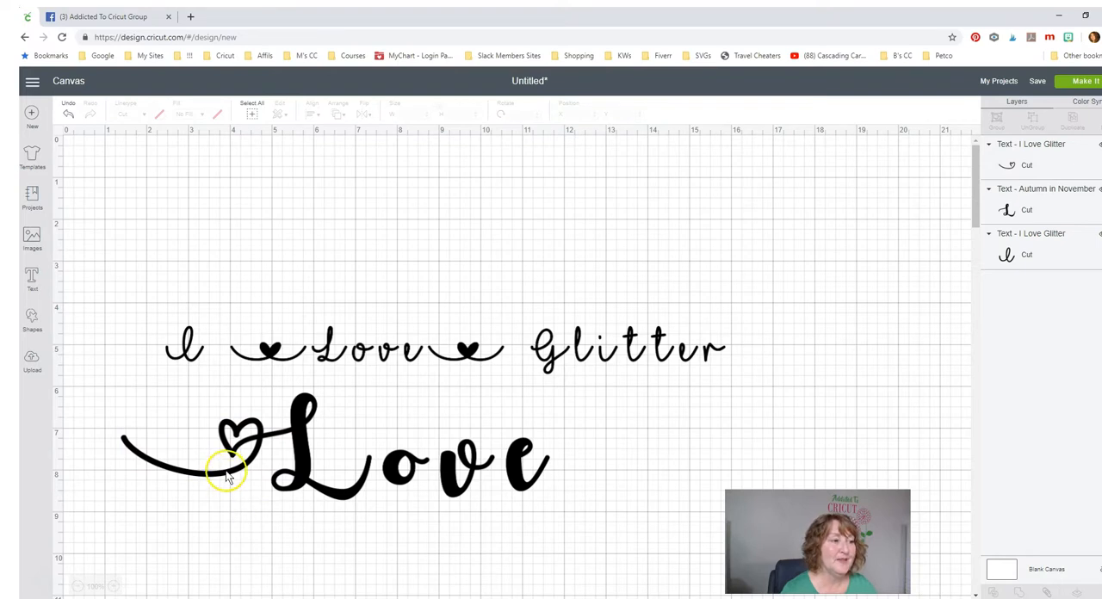
pyautogui.click(228, 476)
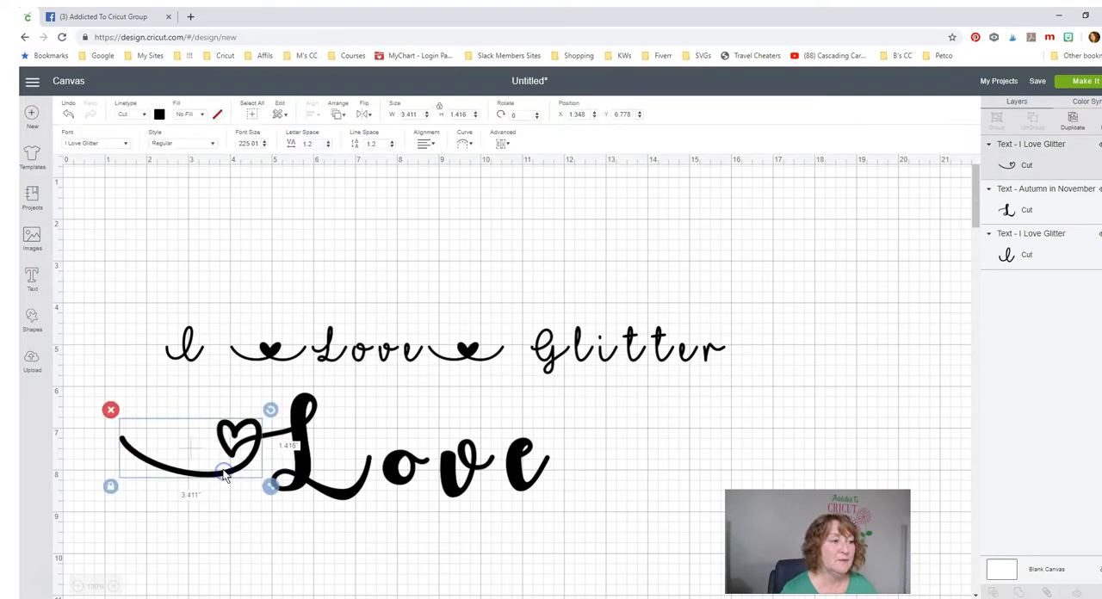
pyautogui.click(224, 506)
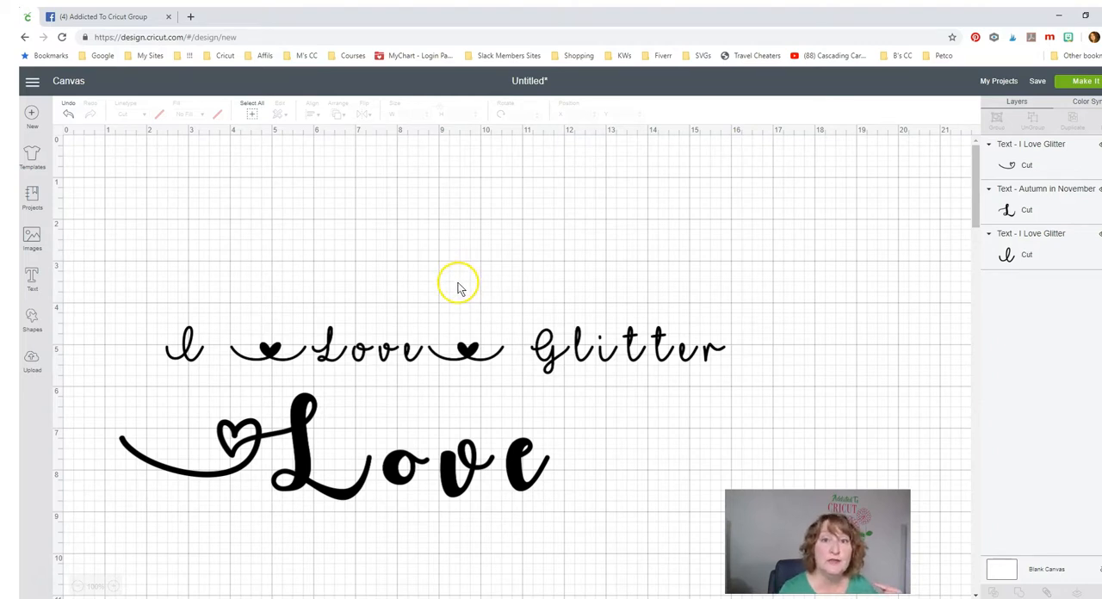
# - Select the large "Love" text object in the Autumn in November font
pyautogui.click(303, 446)
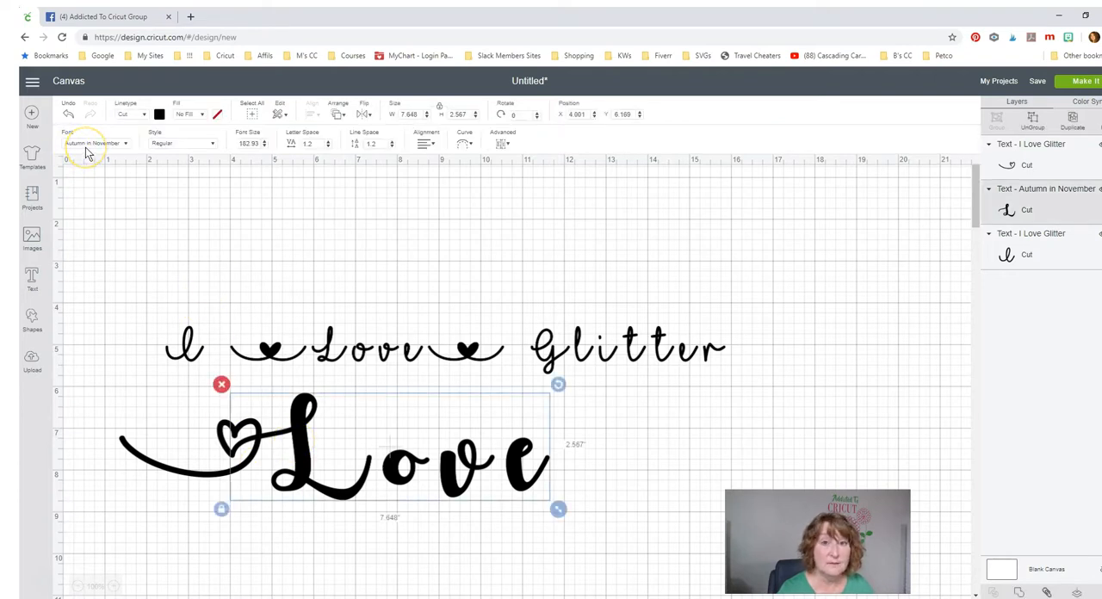